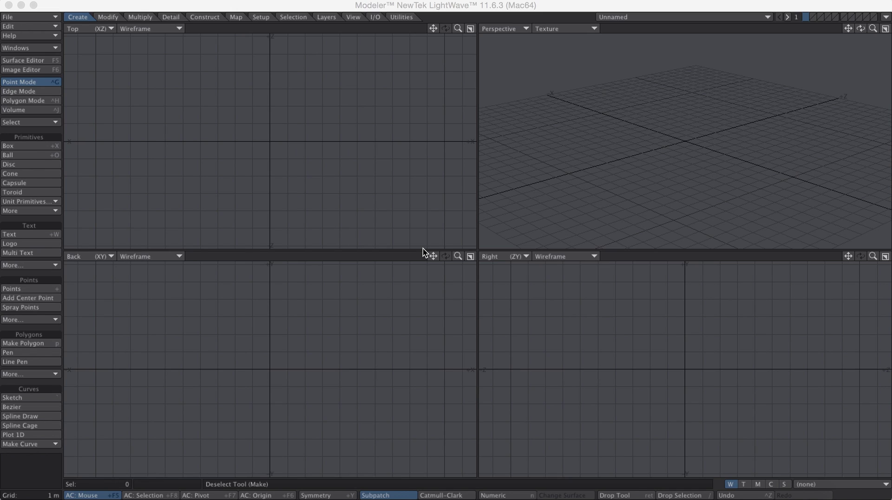
Switch to the Cessna-172 model and orbit the perspective view around it
{"action": "left_click", "coordinate": [761, 16]}
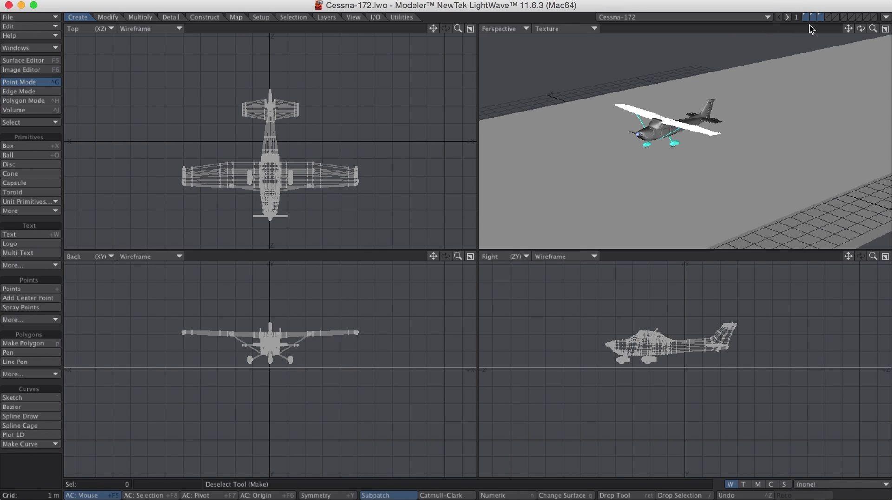
{"action": "left_click_drag", "start_coordinate": [873, 28], "coordinate": [852, 78]}
{"action": "mouse_move", "coordinate": [860, 30]}
{"action": "left_mouse_down"}
{"action": "mouse_move", "coordinate": [836, 30]}
{"action": "mouse_move", "coordinate": [835, 20]}
{"action": "mouse_move", "coordinate": [829, 29]}
{"action": "mouse_move", "coordinate": [868, 29]}
{"action": "mouse_move", "coordinate": [852, 28]}
{"action": "left_mouse_up"}
{"action": "key", "text": "t"}
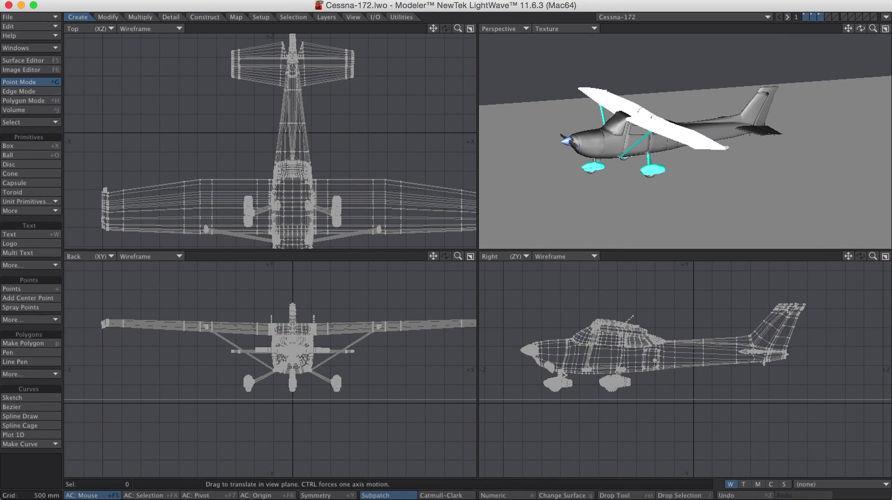
{"action": "left_click", "coordinate": [577, 149]}
{"action": "key", "text": "Return"}
{"action": "left_click", "coordinate": [577, 149]}
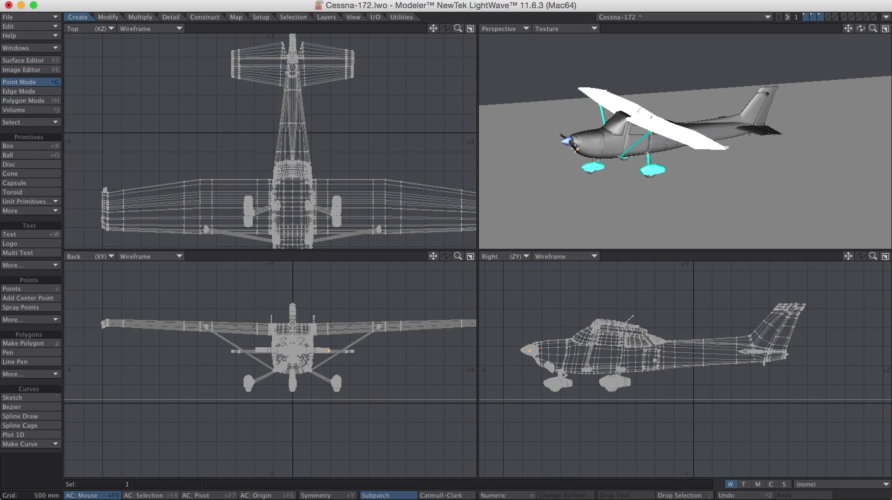
{"action": "left_click", "coordinate": [571, 142]}
{"action": "mouse_move", "coordinate": [860, 28]}
{"action": "left_mouse_down"}
{"action": "mouse_move", "coordinate": [845, 30]}
{"action": "mouse_move", "coordinate": [870, 36]}
{"action": "mouse_move", "coordinate": [860, 28]}
{"action": "left_mouse_up"}
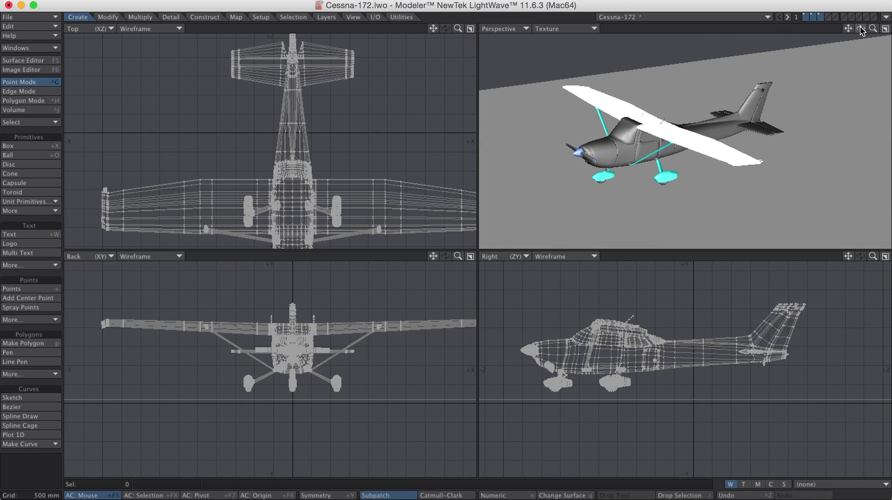
Show body layer 1 and propeller layer 2 together, zooming all views to fit the plane
{"action": "left_click", "coordinate": [817, 18]}
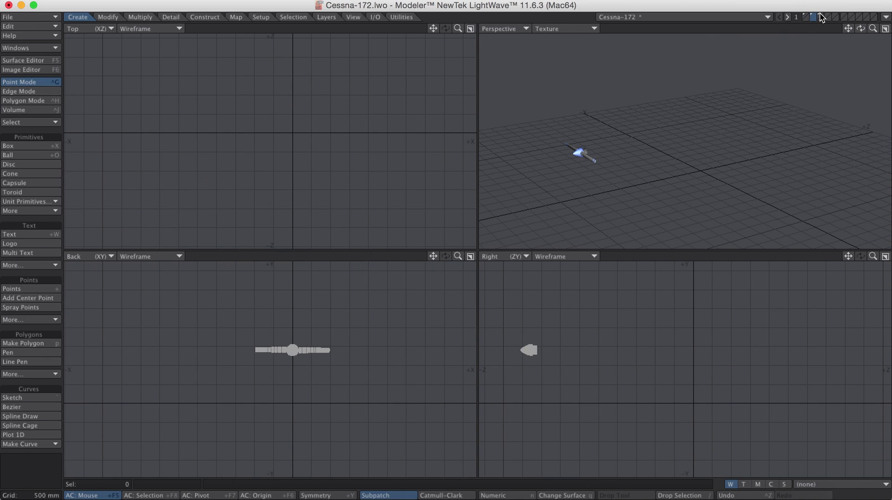
{"action": "left_click", "coordinate": [807, 18]}
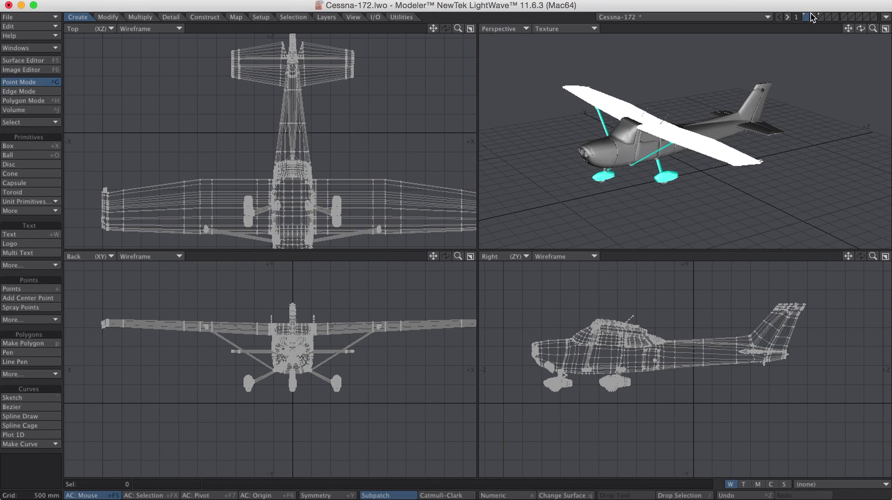
{"action": "left_click", "coordinate": [812, 17], "text": "shift"}
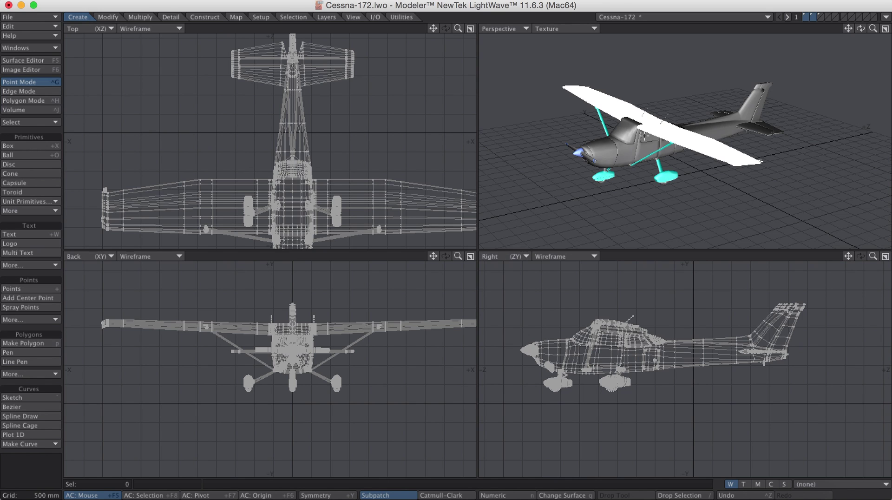
{"action": "mouse_move", "coordinate": [873, 28]}
{"action": "left_mouse_down"}
{"action": "mouse_move", "coordinate": [845, 28]}
{"action": "mouse_move", "coordinate": [869, 28]}
{"action": "left_mouse_up"}
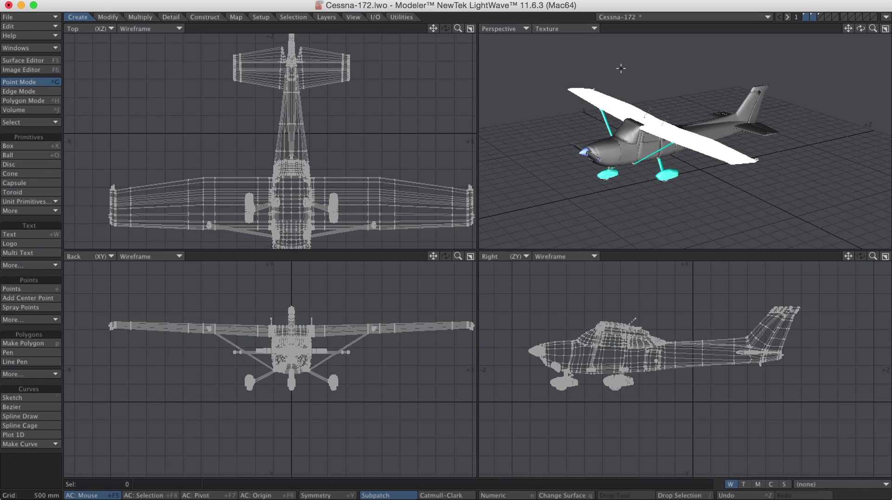
Expand the Cessna-172 layers in the Layers panel and rename layer 2 to Prop
{"action": "key", "text": "F7"}
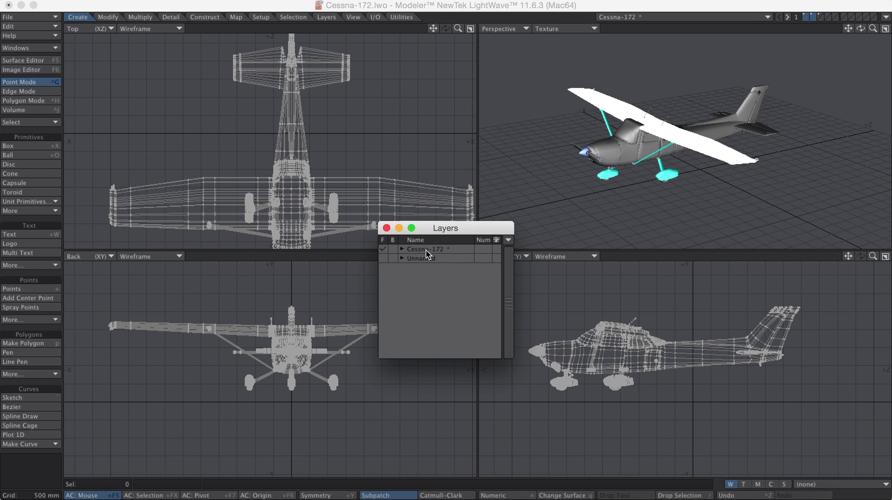
{"action": "left_click", "coordinate": [401, 250]}
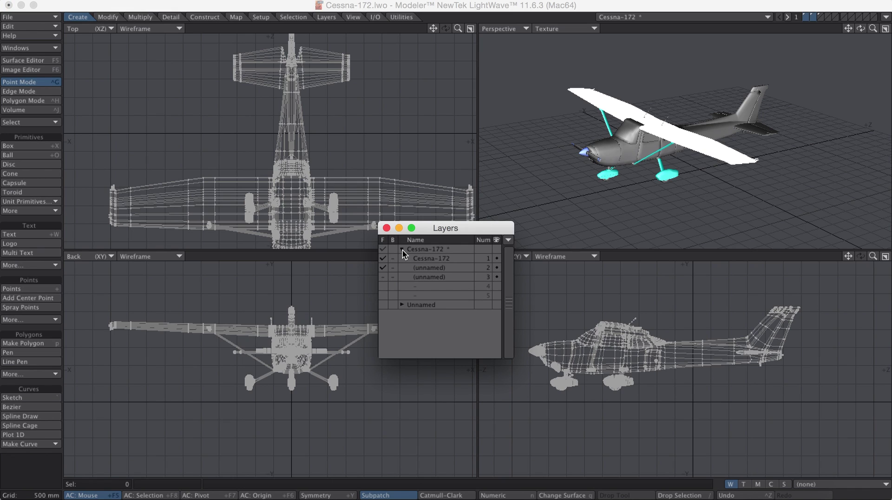
{"action": "double_click", "coordinate": [442, 259]}
{"action": "left_click", "coordinate": [534, 146]}
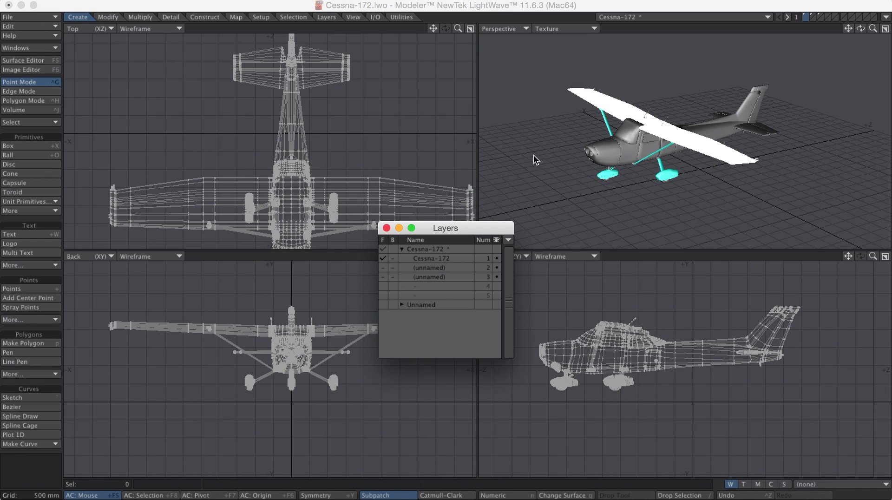
{"action": "double_click", "coordinate": [439, 266]}
{"action": "type", "text": "F"}
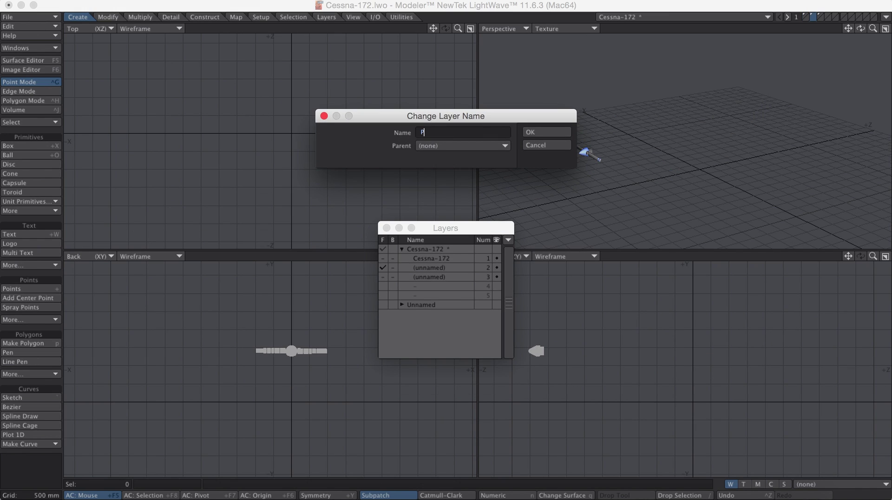
{"action": "type", "text": "rop"}
{"action": "key", "text": "Return"}
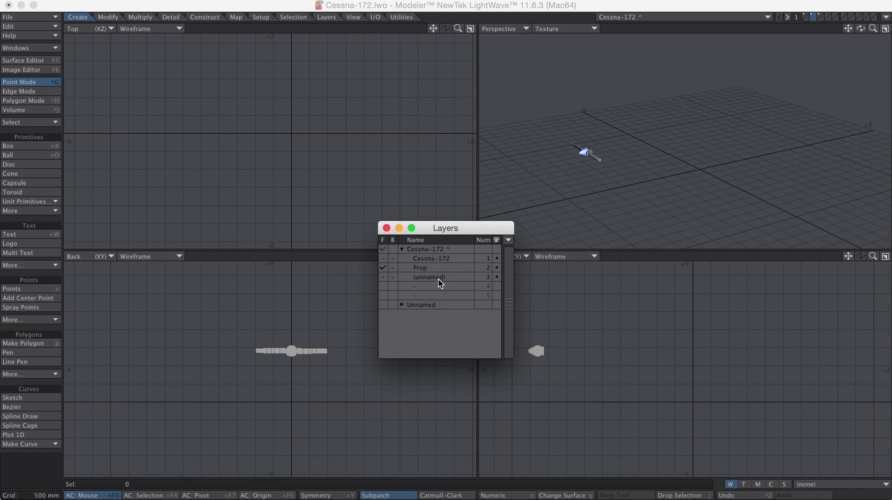
Rename layer 3 to ground and layer 1 to body, then close the Layers panel
{"action": "double_click", "coordinate": [438, 278]}
{"action": "type", "text": "grou"}
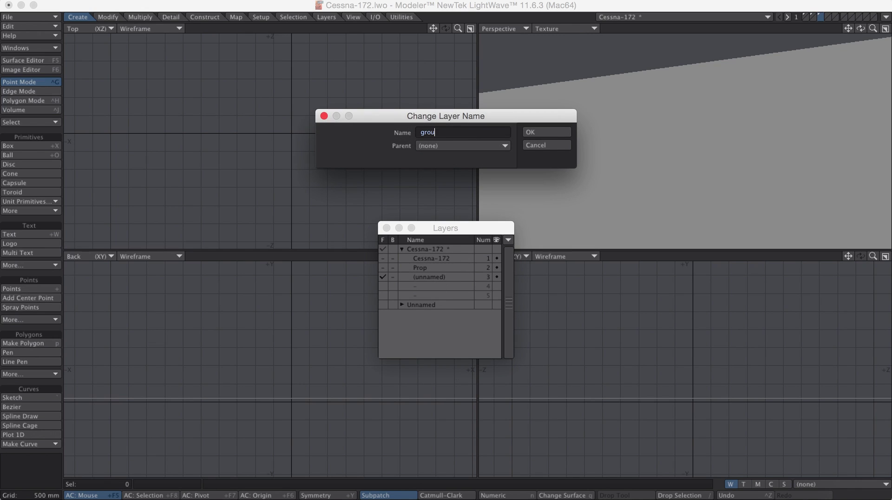
{"action": "type", "text": "nd"}
{"action": "key", "text": "Return"}
{"action": "left_click", "coordinate": [440, 259]}
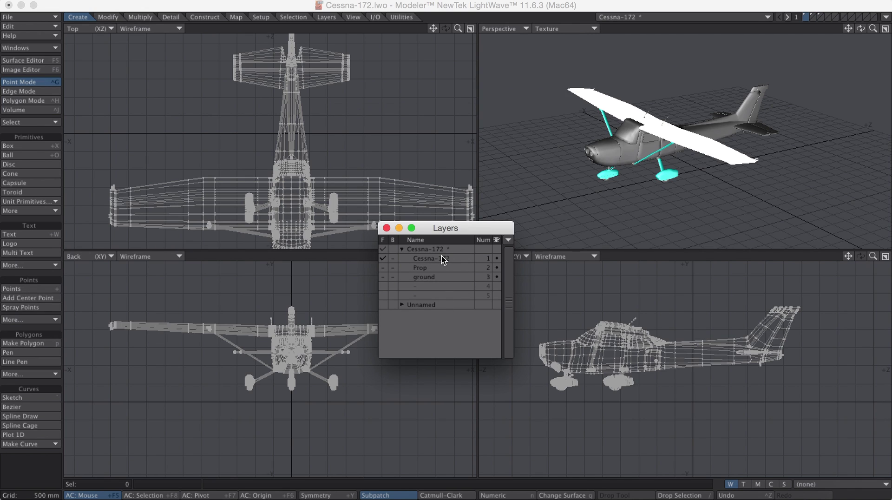
{"action": "double_click", "coordinate": [442, 259]}
{"action": "type", "text": "body"}
{"action": "key", "text": "Return"}
{"action": "left_click", "coordinate": [386, 228]}
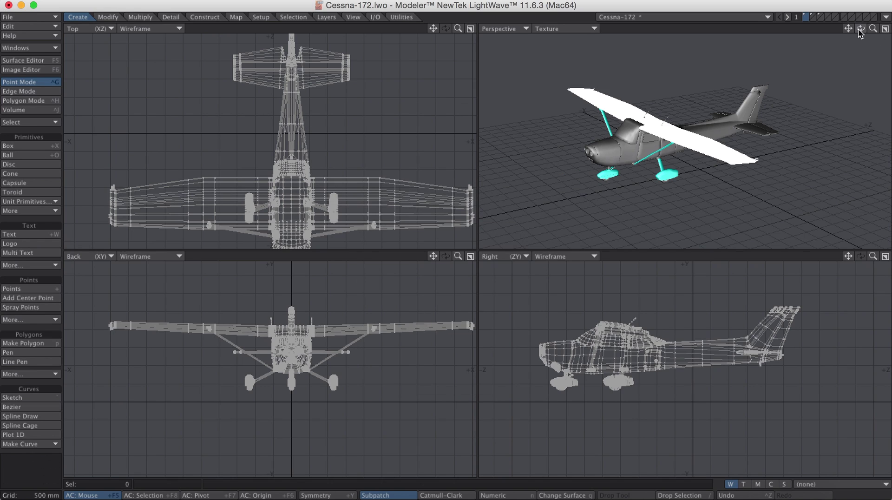
Send the Cessna-172 object to Layout and zoom in on it
{"action": "left_click", "coordinate": [885, 17]}
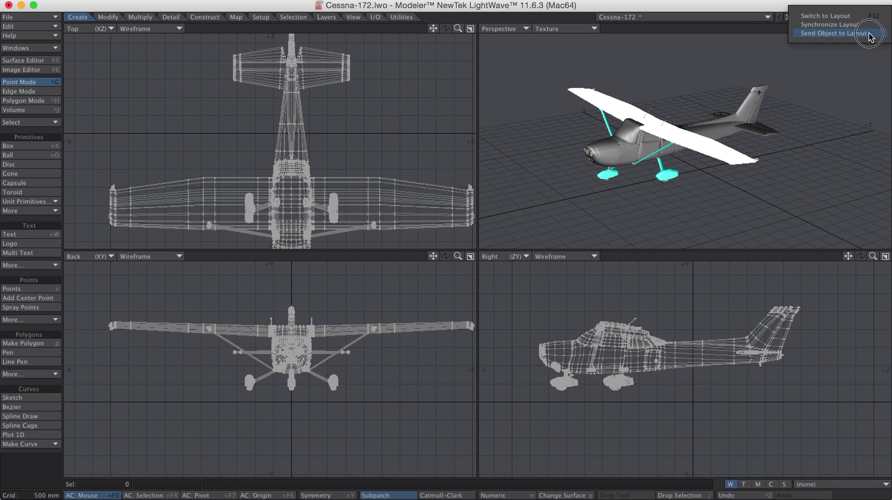
{"action": "left_click", "coordinate": [873, 33]}
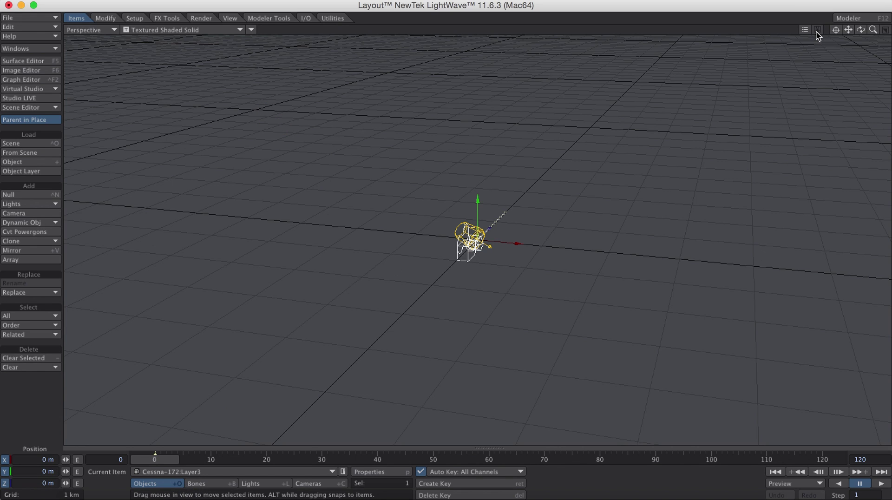
{"action": "left_click_drag", "start_coordinate": [872, 31], "coordinate": [886, 31]}
Set Grid Square Size to 1 m and enable Fixed Near Clip Dist. in Display preferences
{"action": "key", "text": "d"}
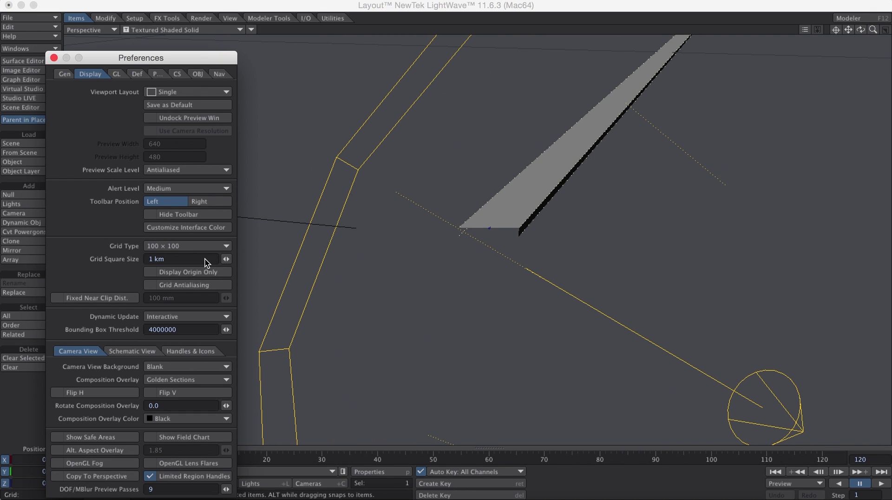
{"action": "left_click", "coordinate": [208, 262]}
{"action": "type", "text": "1 m"}
{"action": "key", "text": "Return"}
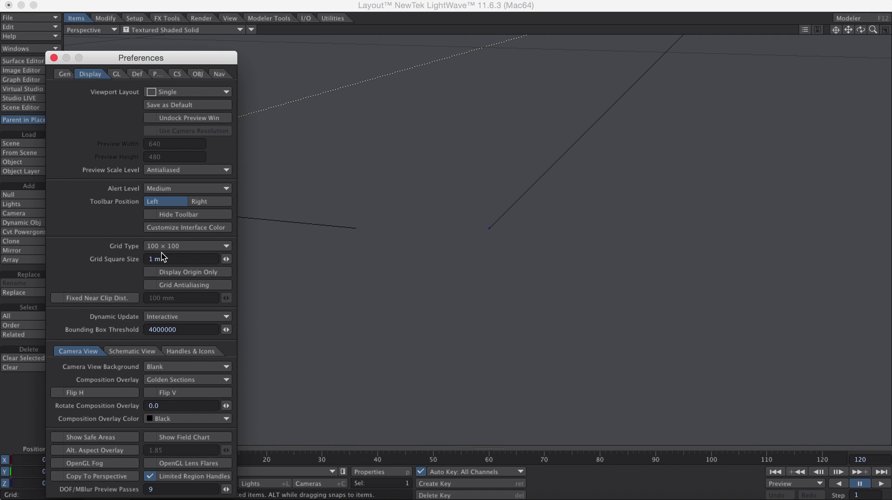
{"action": "left_click", "coordinate": [104, 297]}
{"action": "left_click", "coordinate": [53, 59]}
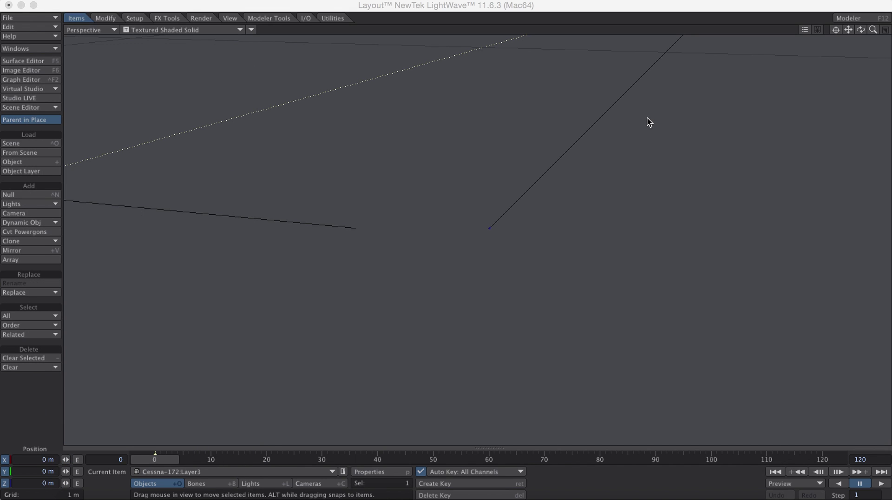
{"action": "left_click", "coordinate": [648, 120]}
{"action": "mouse_move", "coordinate": [873, 30]}
{"action": "left_mouse_down"}
{"action": "mouse_move", "coordinate": [819, 25]}
{"action": "mouse_move", "coordinate": [861, 33]}
{"action": "left_mouse_up"}
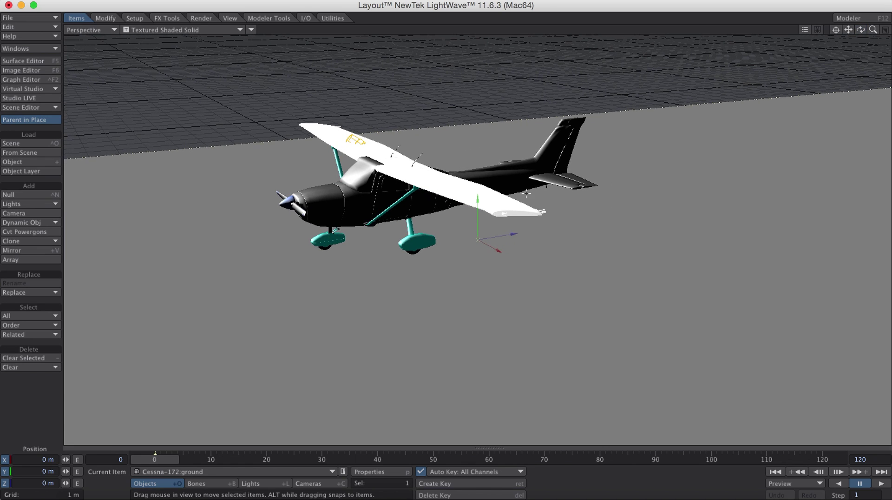
{"action": "left_click", "coordinate": [298, 212]}
{"action": "left_click", "coordinate": [285, 200]}
{"action": "left_click", "coordinate": [348, 203]}
{"action": "left_click", "coordinate": [301, 210]}
{"action": "key", "text": "y"}
{"action": "mouse_move", "coordinate": [298, 268]}
{"action": "left_mouse_down"}
{"action": "mouse_move", "coordinate": [285, 244]}
{"action": "mouse_move", "coordinate": [299, 267]}
{"action": "left_mouse_up"}
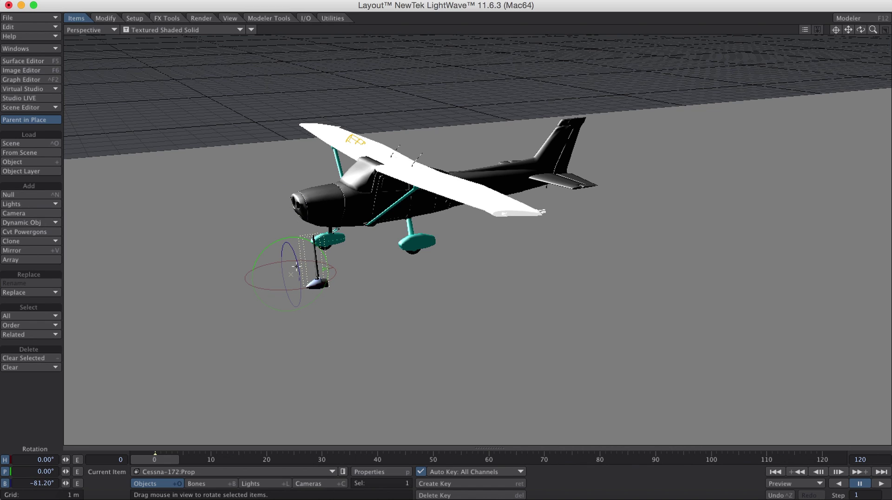
{"action": "key", "text": "ctrl+z"}
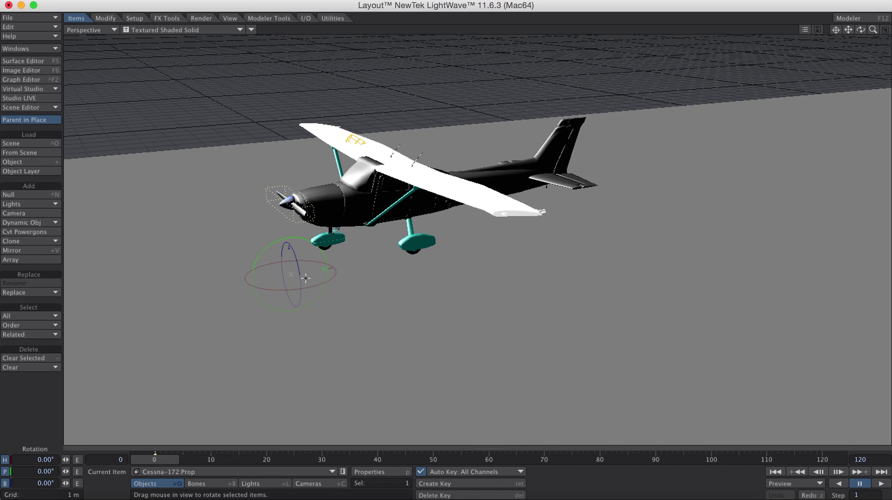
Open the Scene Editor and move it aside to reveal the plane
{"action": "left_click", "coordinate": [49, 109]}
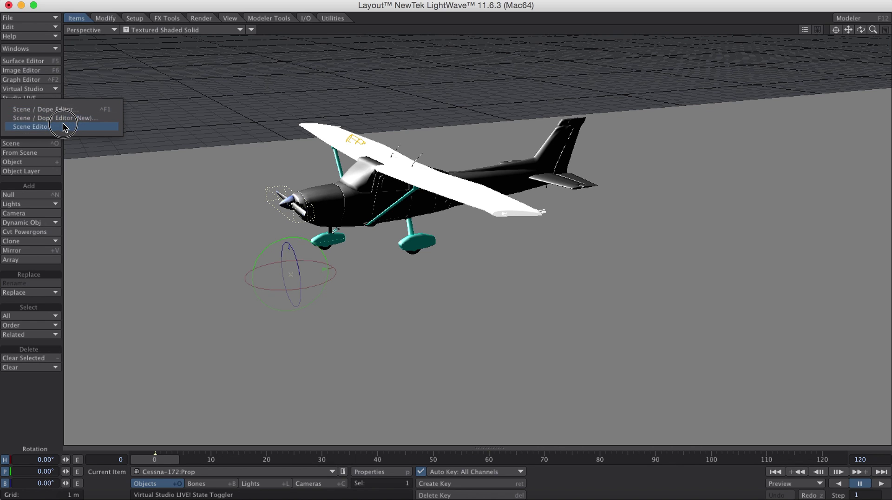
{"action": "left_click", "coordinate": [63, 124]}
{"action": "left_click_drag", "start_coordinate": [358, 198], "coordinate": [601, 240]}
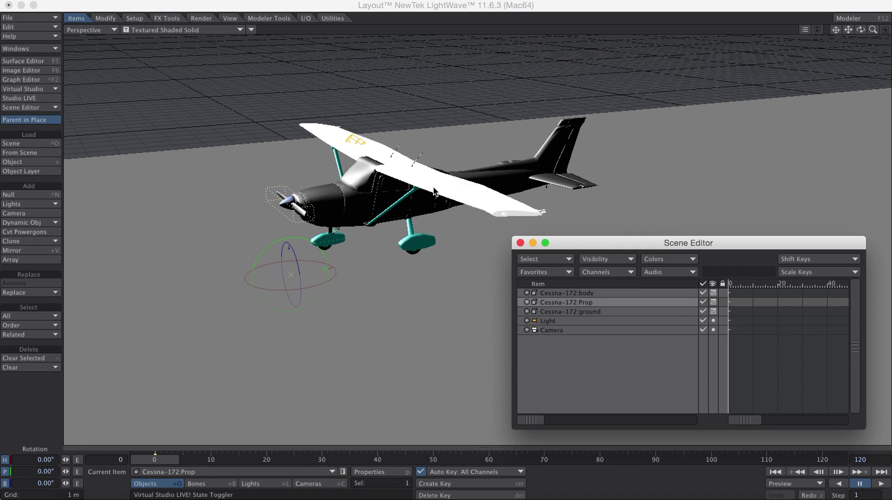
{"action": "left_click", "coordinate": [303, 215]}
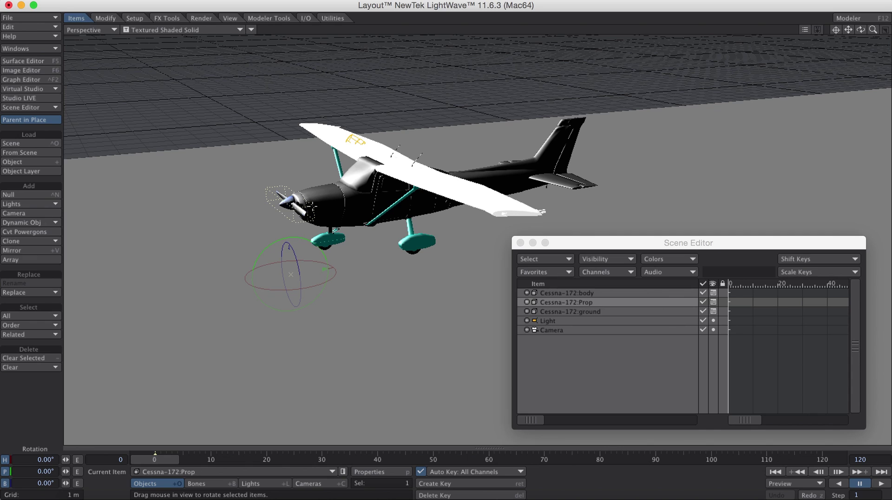
Set the propeller's Parent Item to Cessna-172:body in Motion Options
{"action": "key", "text": "m"}
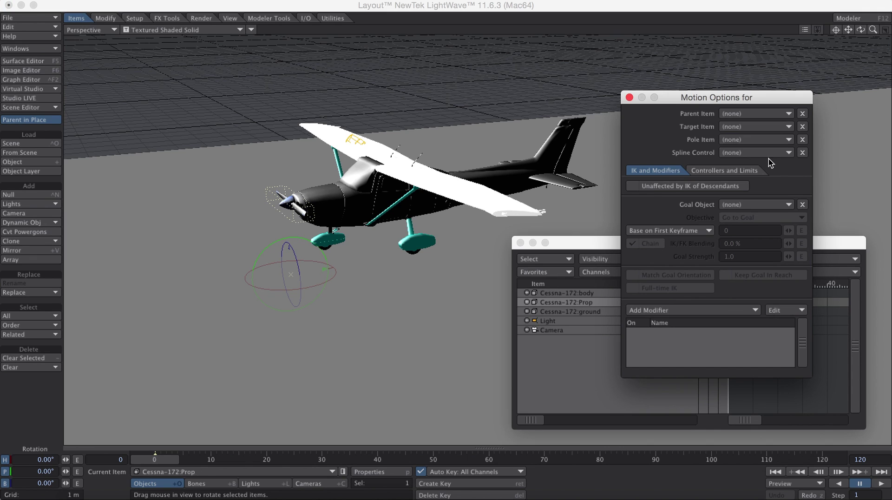
{"action": "left_click_drag", "start_coordinate": [747, 94], "coordinate": [532, 125]}
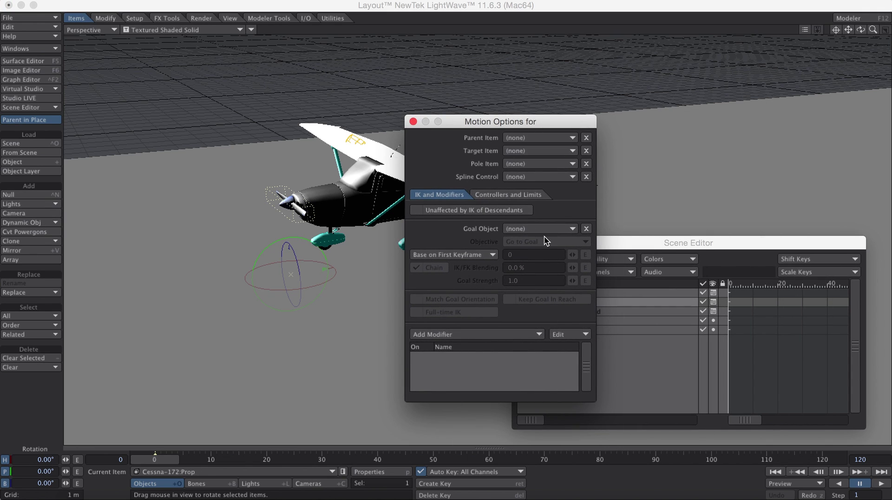
{"action": "left_click", "coordinate": [550, 137]}
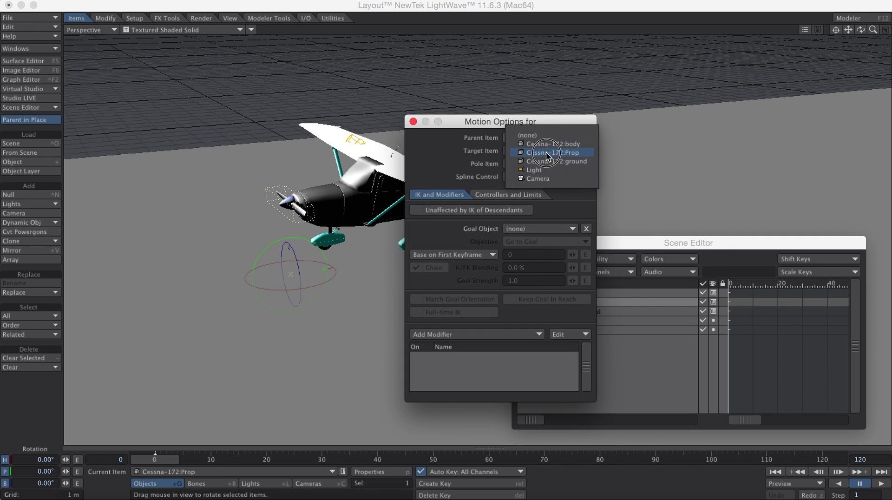
{"action": "left_click", "coordinate": [564, 145]}
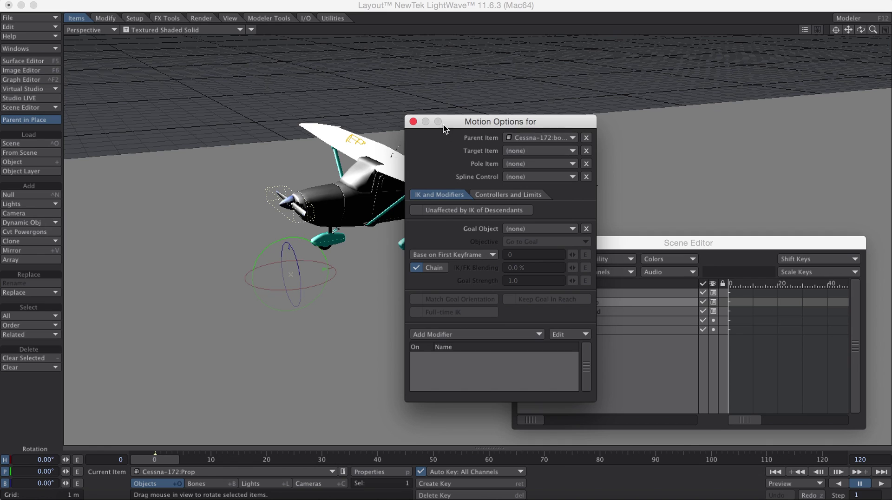
{"action": "left_click", "coordinate": [412, 121]}
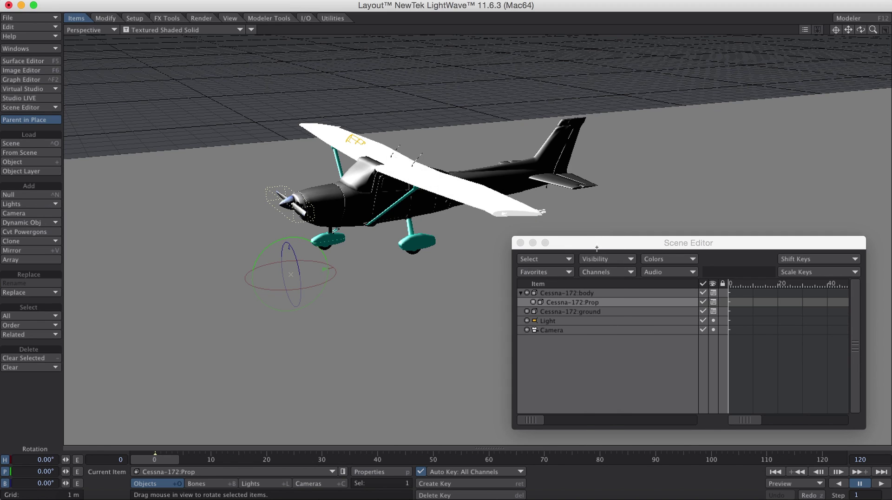
{"action": "left_click", "coordinate": [520, 243]}
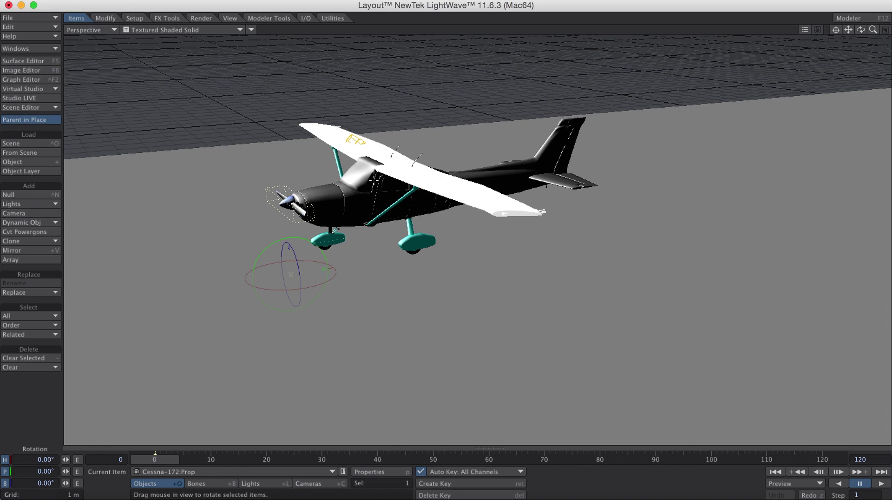
Move the Cessna-172 body to Y -224.697 mm and Z 504.2603 mm, checking from the side
{"action": "key", "text": "Up"}
{"action": "key", "text": "t"}
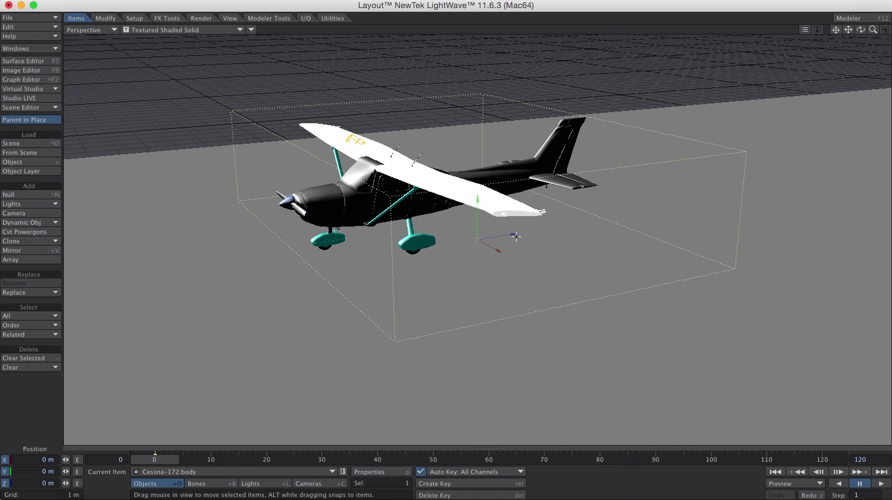
{"action": "mouse_move", "coordinate": [516, 236]}
{"action": "left_mouse_down"}
{"action": "mouse_move", "coordinate": [480, 241]}
{"action": "mouse_move", "coordinate": [541, 230]}
{"action": "mouse_move", "coordinate": [515, 235]}
{"action": "left_mouse_up"}
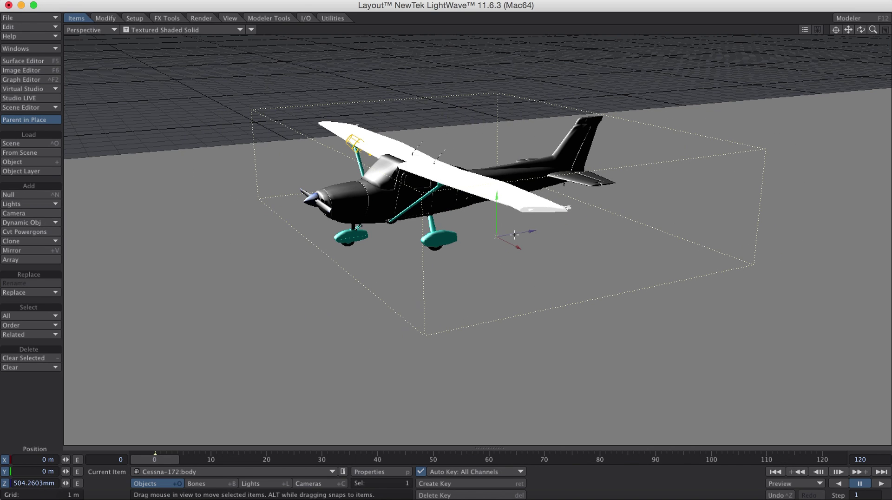
{"action": "mouse_move", "coordinate": [497, 197]}
{"action": "left_mouse_down"}
{"action": "mouse_move", "coordinate": [496, 106]}
{"action": "mouse_move", "coordinate": [497, 221]}
{"action": "mouse_move", "coordinate": [497, 208]}
{"action": "left_mouse_up"}
{"action": "right_click_drag", "start_coordinate": [515, 245], "coordinate": [515, 243]}
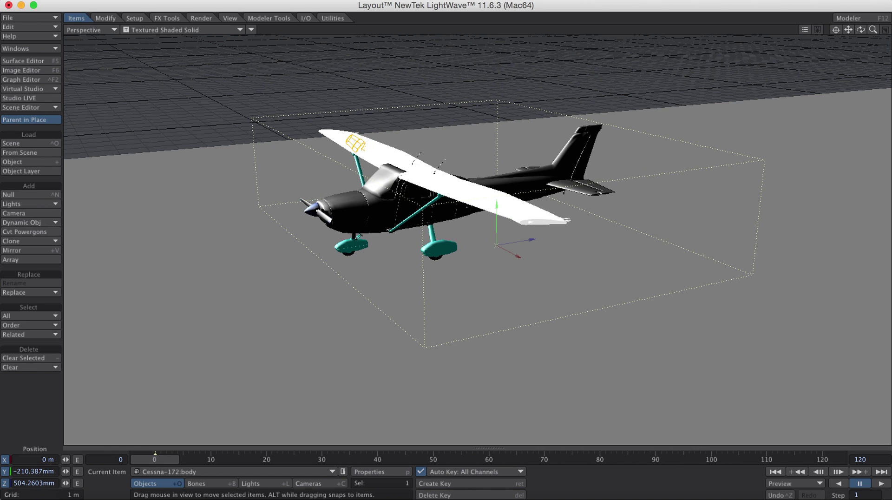
{"action": "key", "text": "3"}
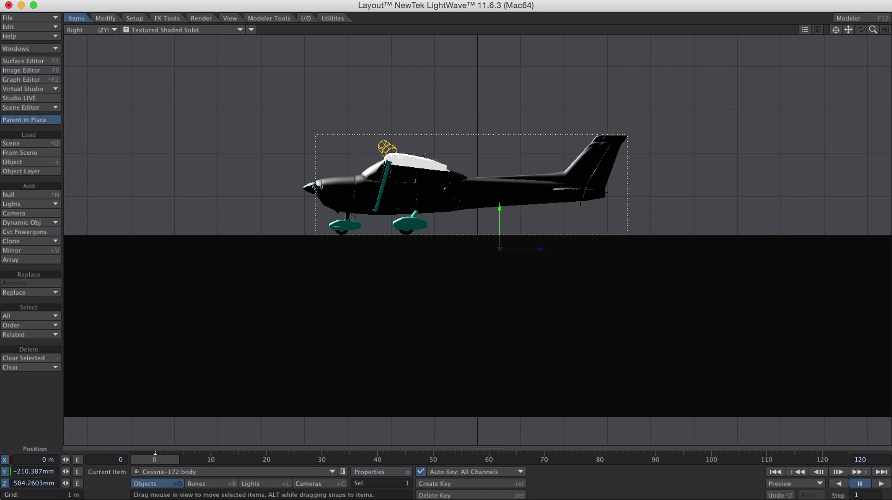
{"action": "left_click_drag", "start_coordinate": [499, 204], "coordinate": [499, 205]}
{"action": "key", "text": "6"}
{"action": "key", "text": "4"}
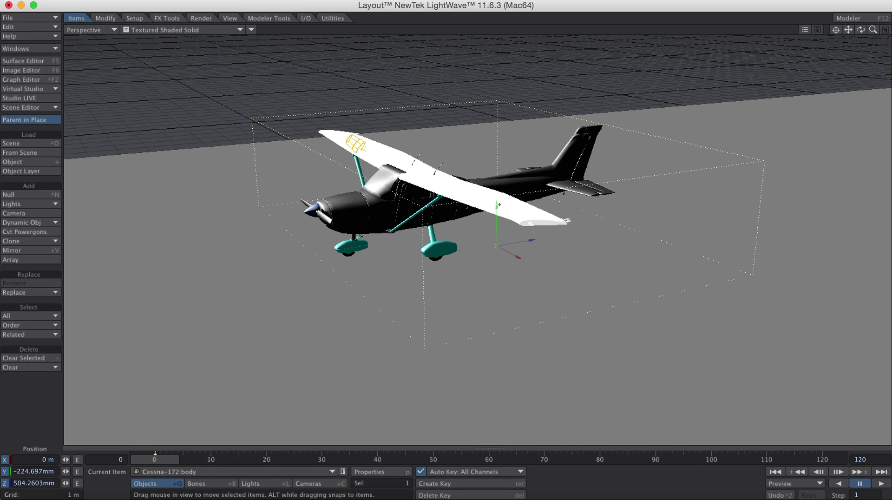
{"action": "left_click", "coordinate": [328, 219]}
Move the propeller's pivot to its hub at Y 1.4349 m and Z -4.2998 m
{"action": "left_click", "coordinate": [105, 18]}
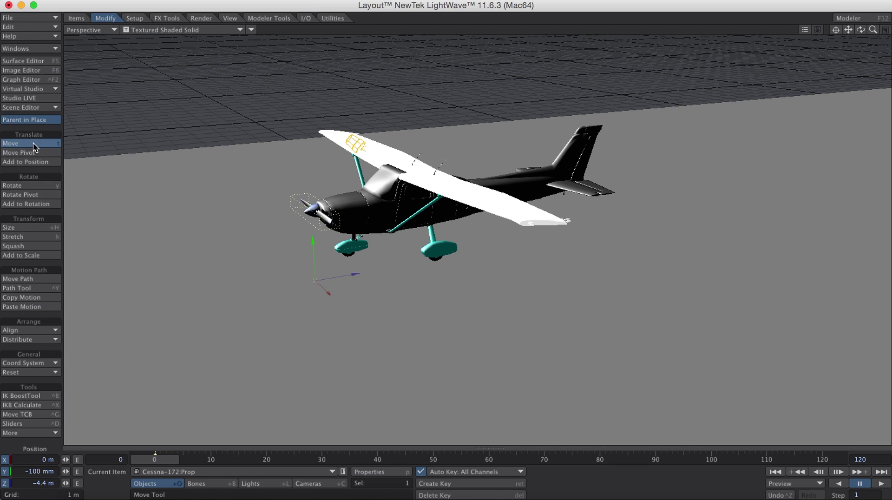
{"action": "left_click", "coordinate": [23, 154]}
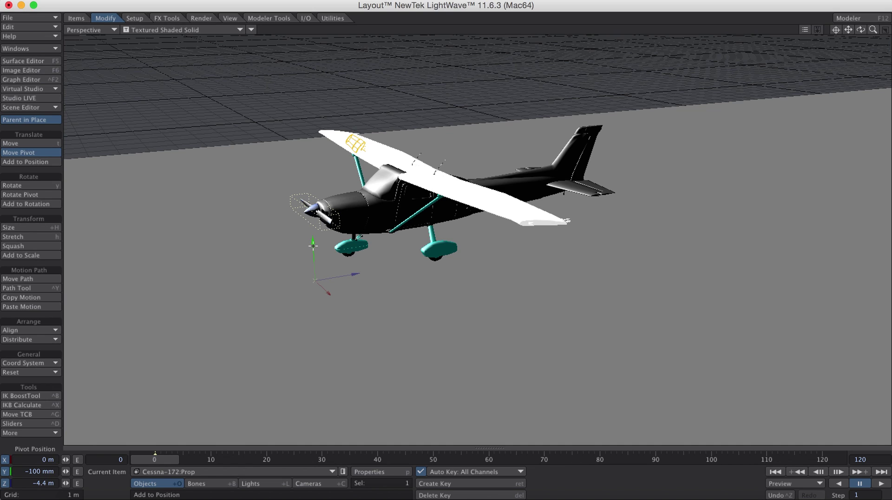
{"action": "left_click_drag", "start_coordinate": [312, 244], "coordinate": [309, 171]}
{"action": "key", "text": "3"}
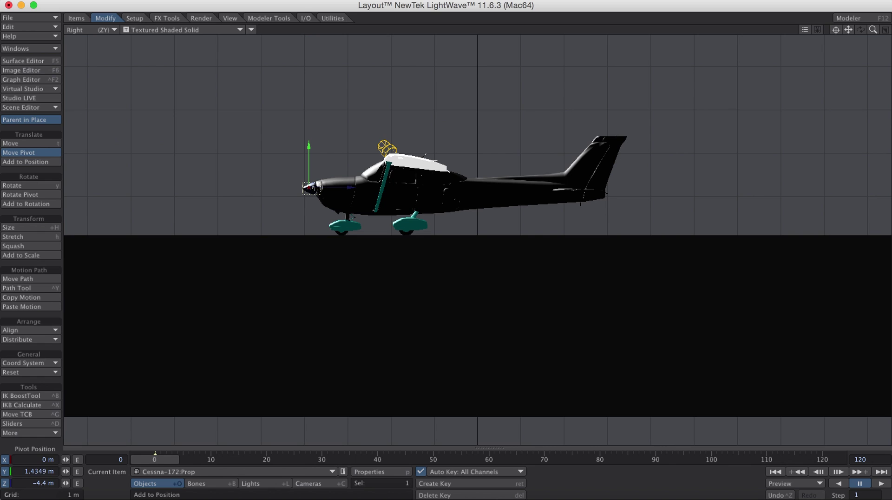
{"action": "key", "text": "1"}
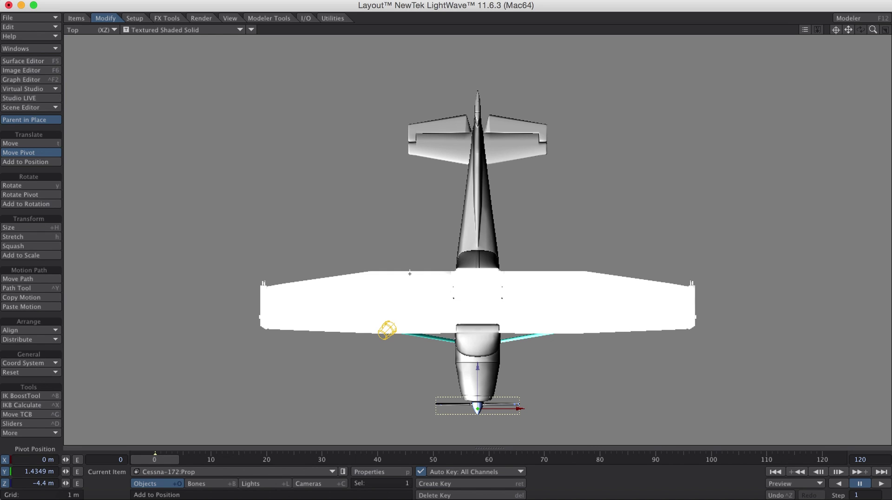
{"action": "left_click_drag", "start_coordinate": [477, 368], "coordinate": [477, 365]}
{"action": "key", "text": "2"}
{"action": "key", "text": "1"}
{"action": "key", "text": "3"}
{"action": "key", "text": "4"}
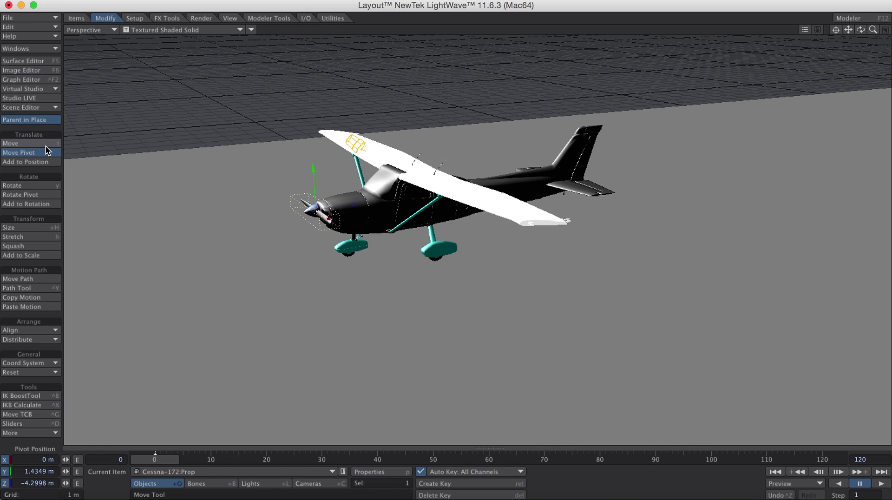
Return to the Move tool and make the Cessna body the current item
{"action": "left_click", "coordinate": [28, 143]}
{"action": "left_click", "coordinate": [409, 173]}
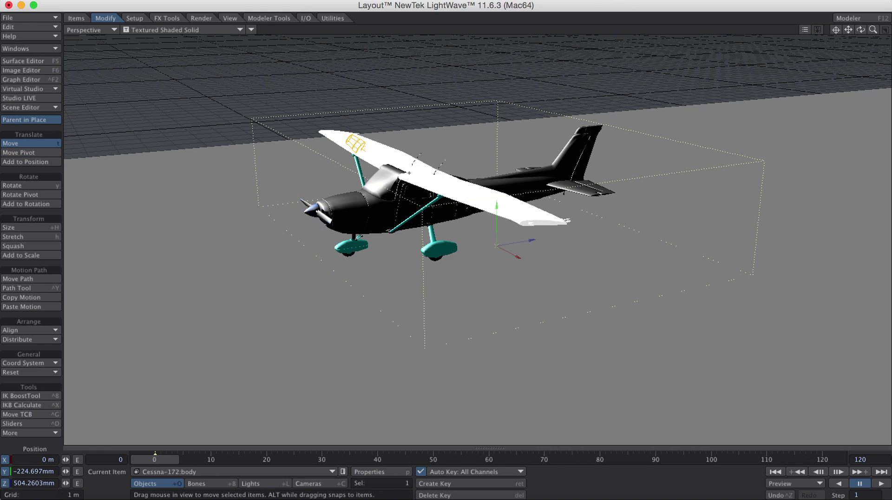
{"action": "left_click", "coordinate": [329, 222]}
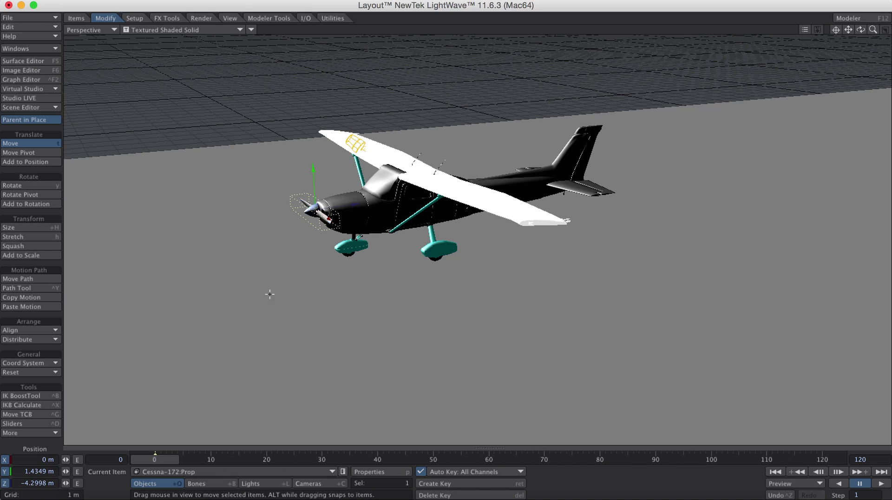
{"action": "key", "text": "Up"}
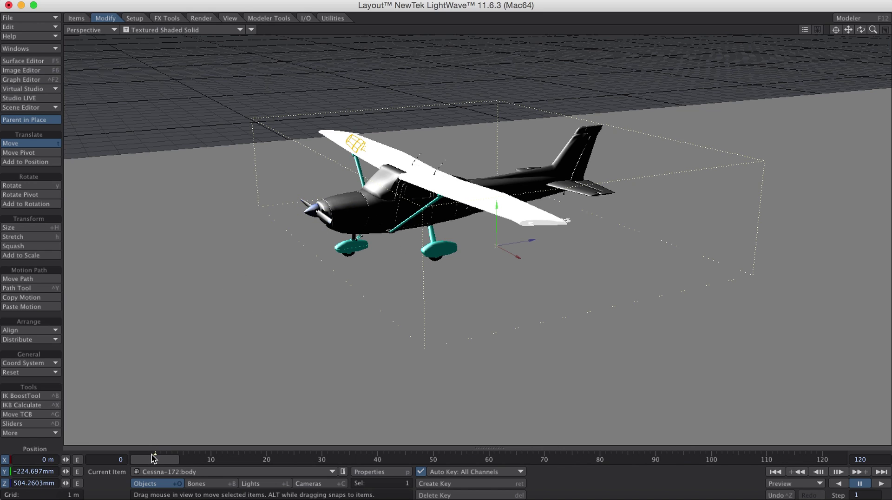
{"action": "mouse_move", "coordinate": [151, 458]}
{"action": "left_mouse_down"}
{"action": "mouse_move", "coordinate": [323, 457]}
{"action": "mouse_move", "coordinate": [150, 457]}
{"action": "left_mouse_up"}
Slide the Cessna forward, set the scene end frame to 300 and jump to frame 300
{"action": "left_click_drag", "start_coordinate": [522, 242], "coordinate": [891, 179]}
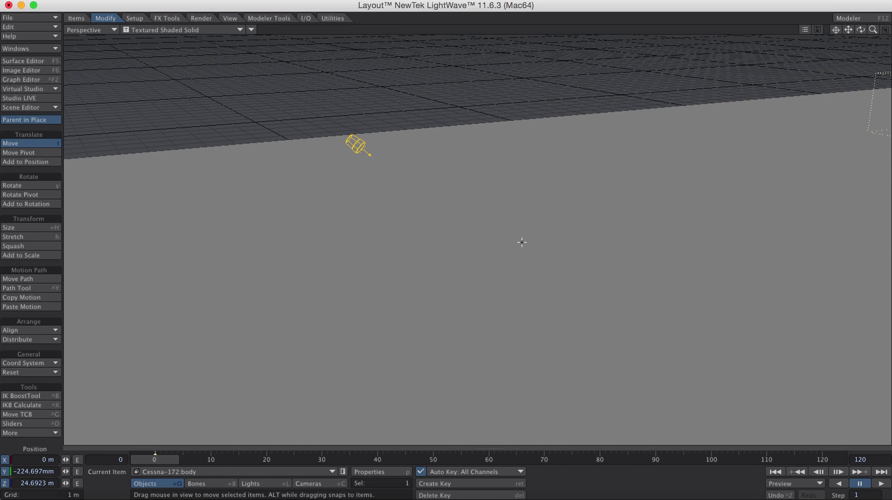
{"action": "left_click", "coordinate": [860, 459]}
{"action": "type", "text": "300"}
{"action": "key", "text": "Return"}
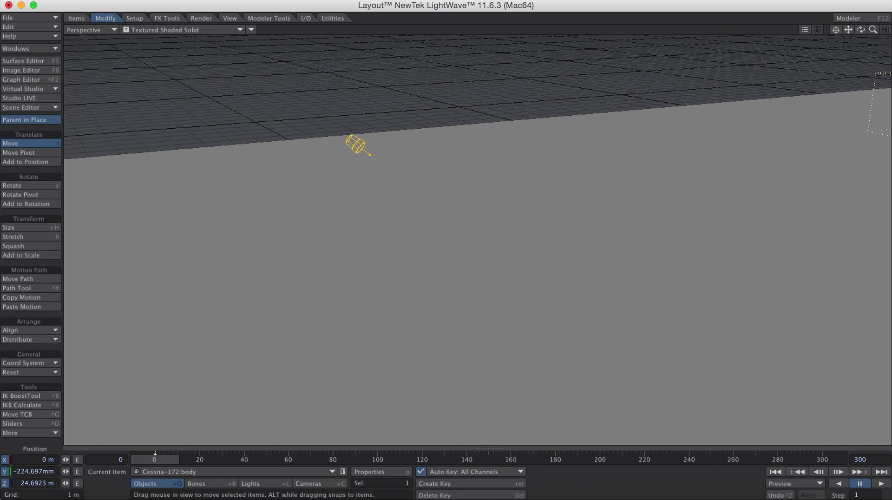
{"action": "left_click_drag", "start_coordinate": [155, 459], "coordinate": [821, 460]}
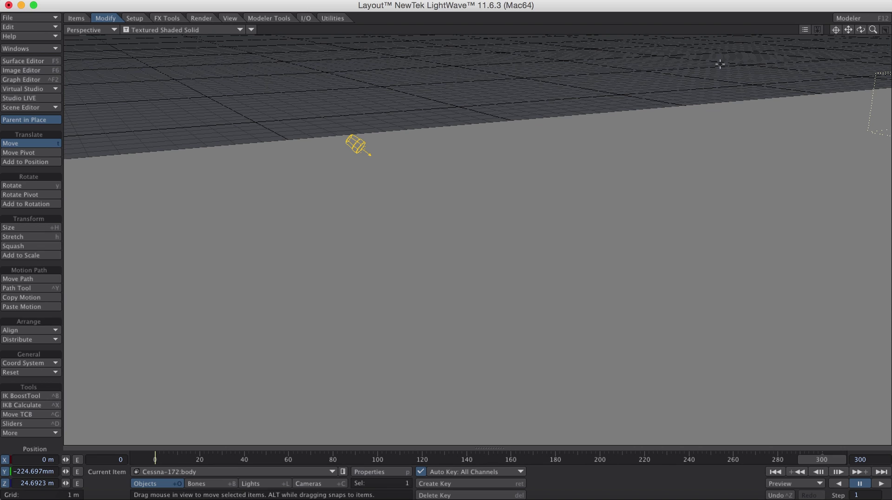
Place the Cessna farther down the runway at frame 300 and scrub through the motion
{"action": "left_click_drag", "start_coordinate": [875, 37], "coordinate": [672, 272]}
{"action": "left_click_drag", "start_coordinate": [620, 206], "coordinate": [102, 282]}
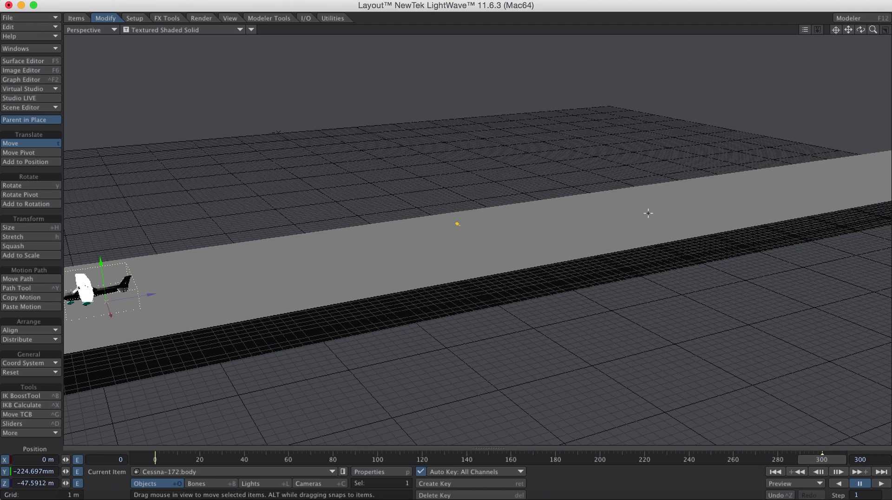
{"action": "left_click_drag", "start_coordinate": [829, 465], "coordinate": [154, 459]}
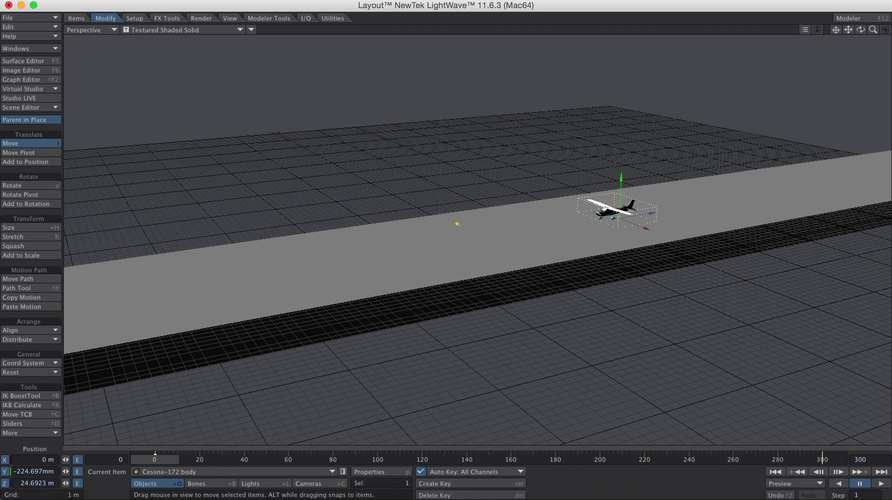
{"action": "left_click_drag", "start_coordinate": [872, 30], "coordinate": [832, 36]}
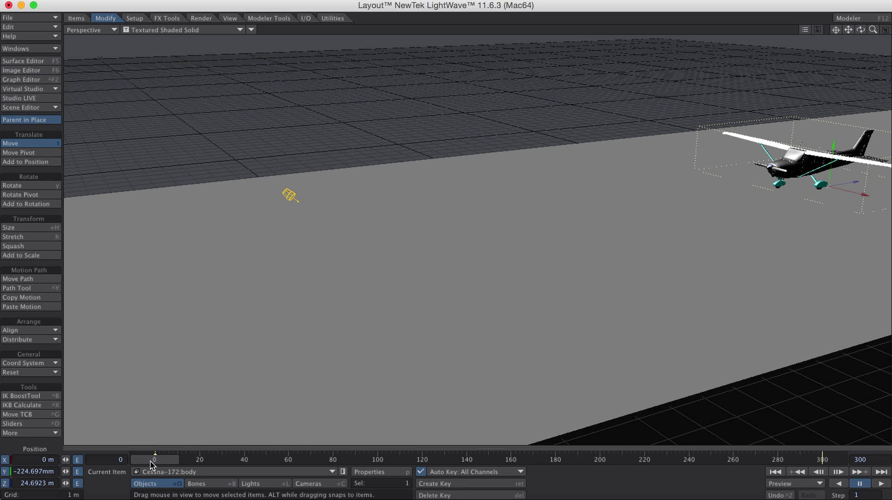
{"action": "left_click_drag", "start_coordinate": [150, 460], "coordinate": [183, 461]}
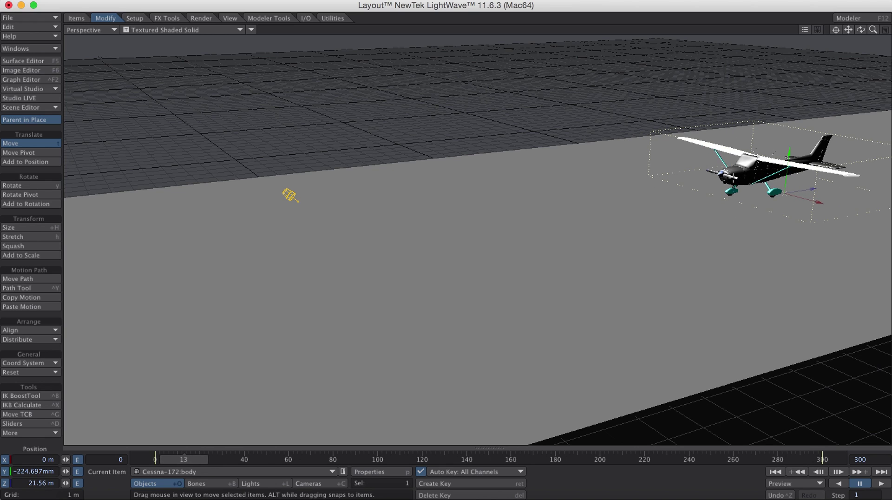
{"action": "left_click", "coordinate": [733, 177]}
Add the Relativity motion modifier to the Cessna-172 Prop in Motion Options
{"action": "key", "text": "m"}
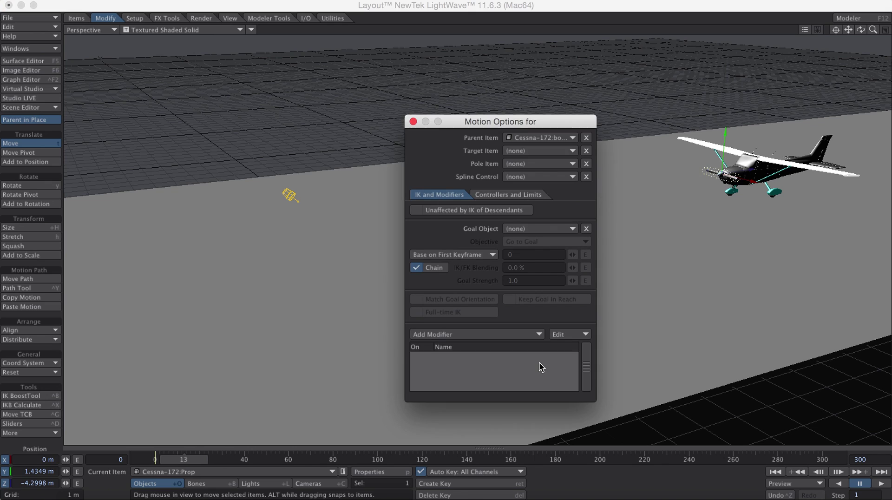
{"action": "left_click_drag", "start_coordinate": [526, 124], "coordinate": [429, 123]}
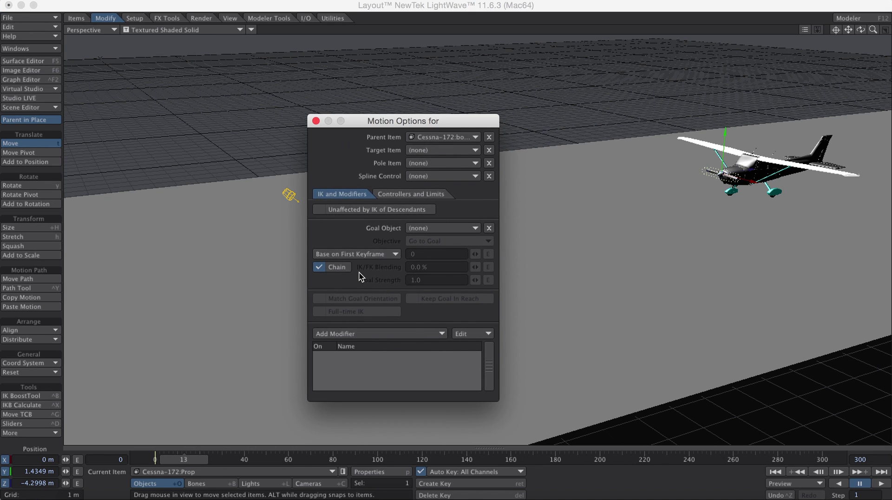
{"action": "left_click", "coordinate": [417, 335]}
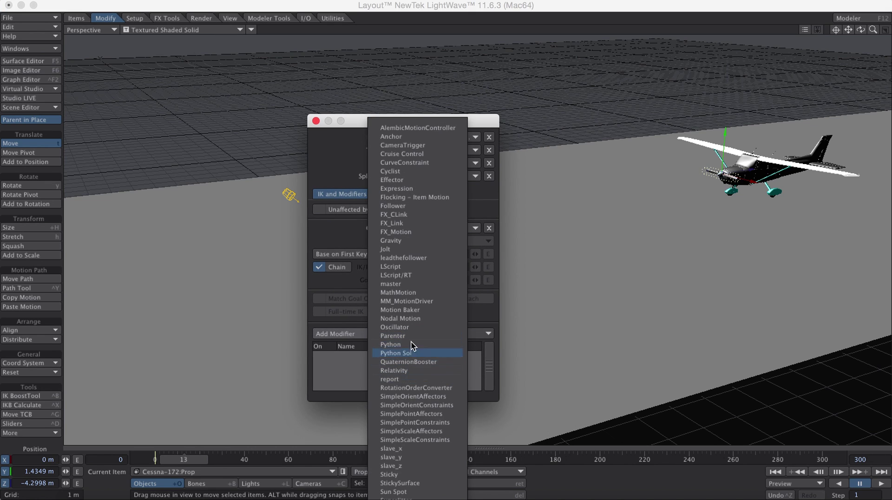
{"action": "left_click", "coordinate": [366, 122]}
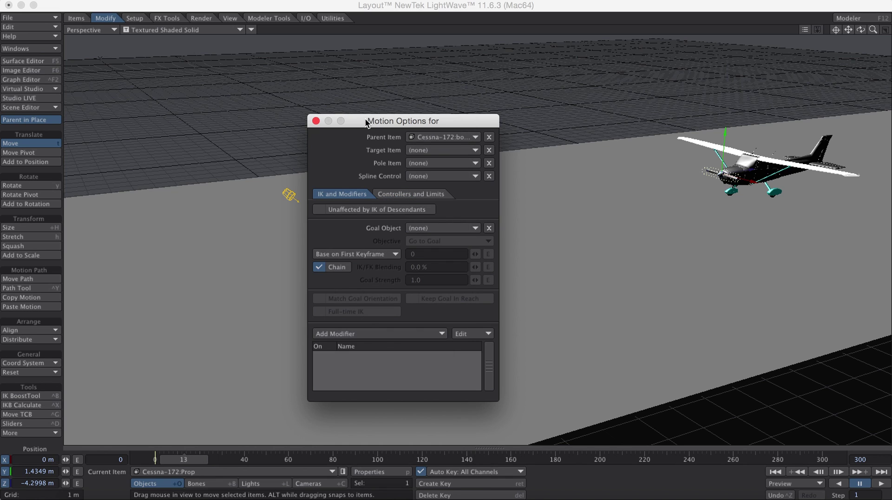
{"action": "left_click", "coordinate": [412, 334]}
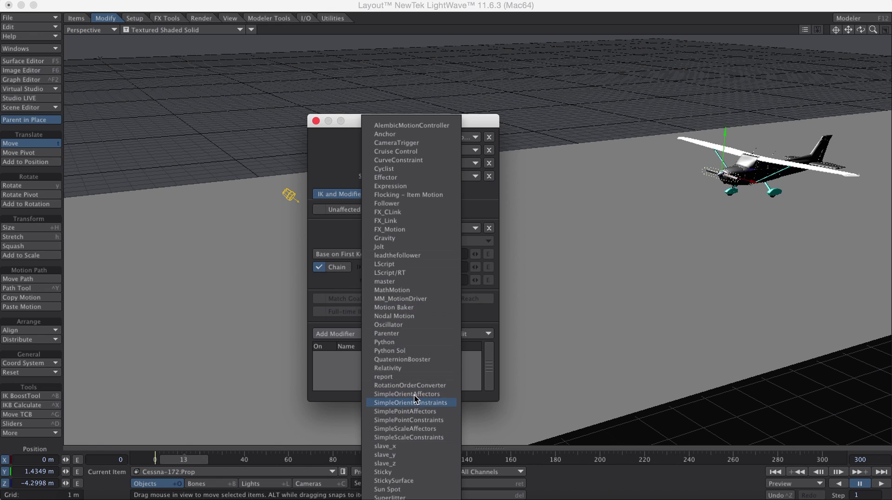
{"action": "left_click", "coordinate": [414, 368]}
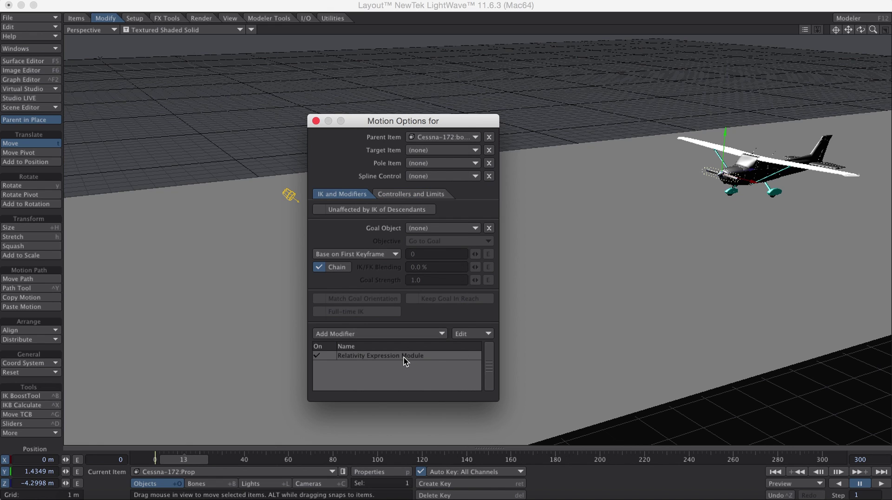
Open the Relativity Expression Module settings and move the window to the far left
{"action": "double_click", "coordinate": [403, 355]}
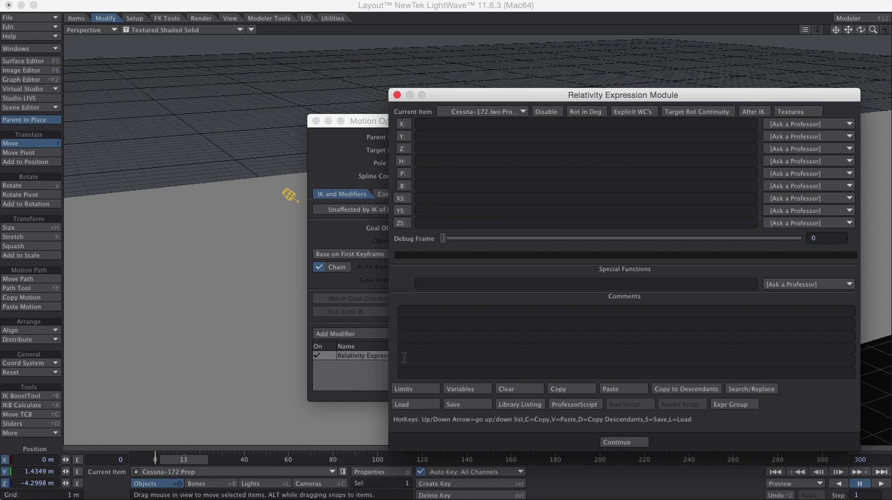
{"action": "left_click_drag", "start_coordinate": [643, 104], "coordinate": [610, 76]}
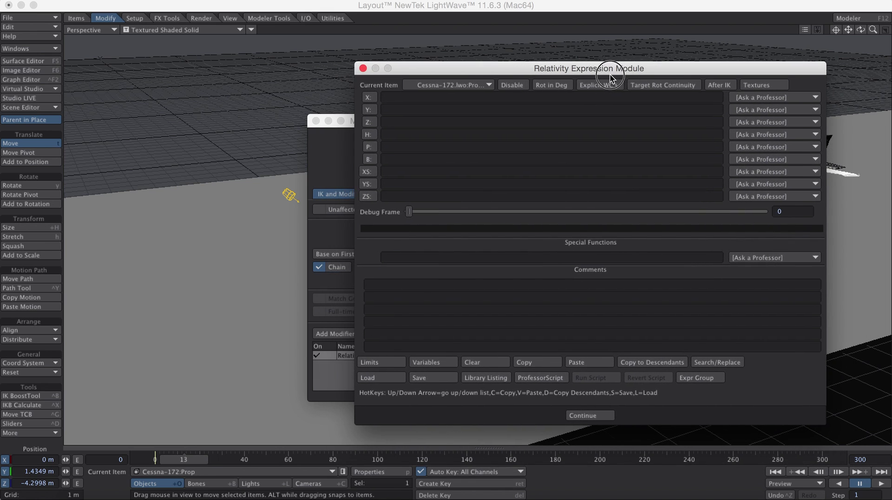
{"action": "left_click_drag", "start_coordinate": [461, 65], "coordinate": [122, 68]}
{"action": "left_click", "coordinate": [549, 6]}
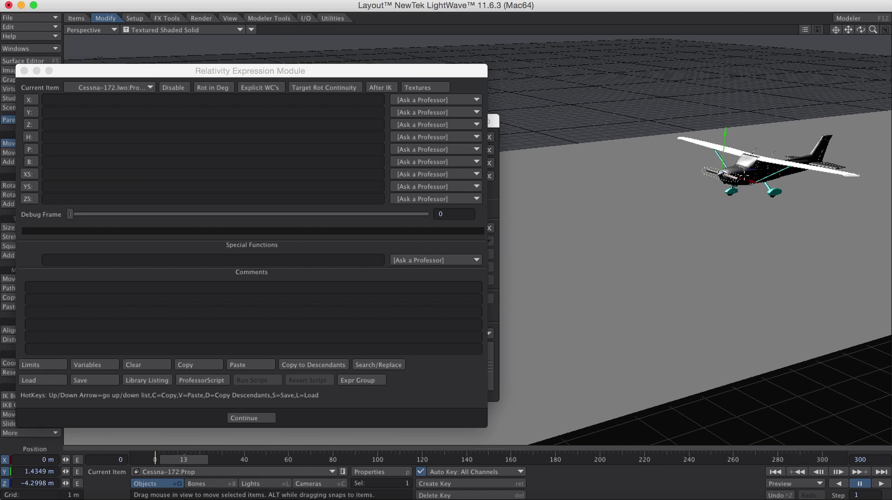
Test-bank the propeller back and forth with the Rotate tool around frame 13
{"action": "key", "text": "y"}
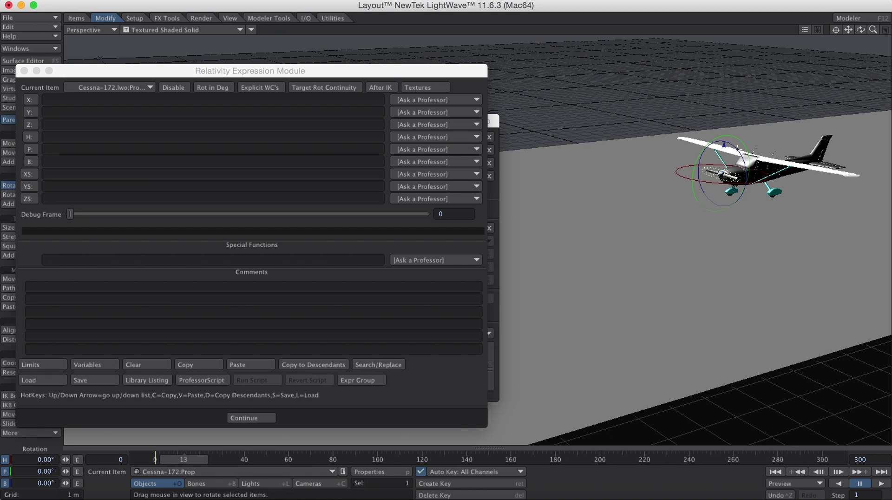
{"action": "left_click_drag", "start_coordinate": [724, 145], "coordinate": [726, 146]}
{"action": "right_click_drag", "start_coordinate": [290, 195], "coordinate": [297, 195]}
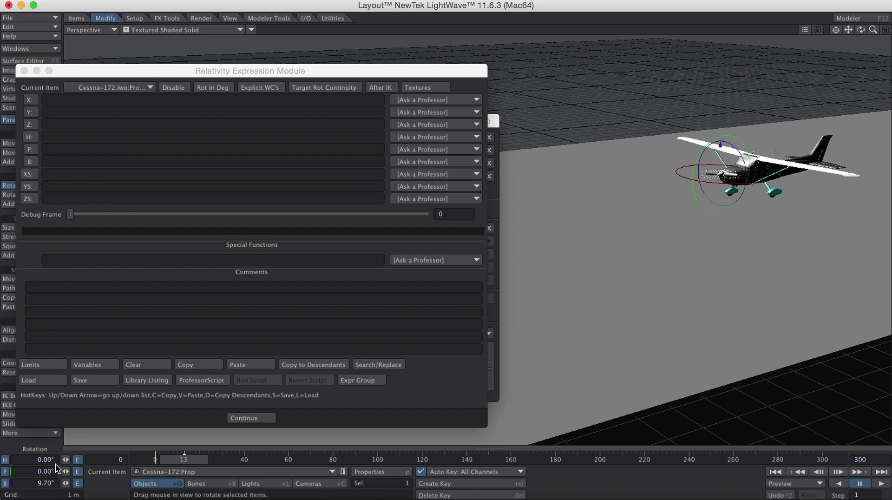
{"action": "right_click_drag", "start_coordinate": [298, 195], "coordinate": [289, 195]}
{"action": "mouse_move", "coordinate": [188, 457]}
{"action": "left_mouse_down"}
{"action": "mouse_move", "coordinate": [163, 457]}
{"action": "mouse_move", "coordinate": [186, 459]}
{"action": "left_mouse_up"}
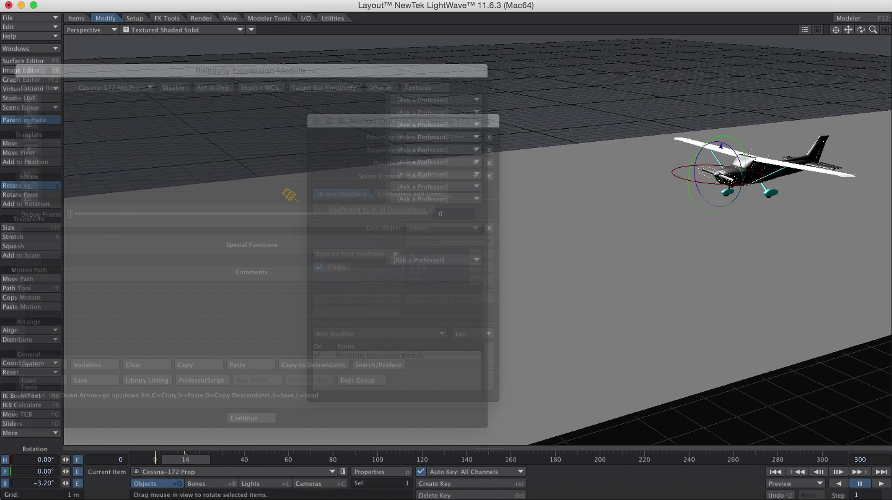
{"action": "right_click_drag", "start_coordinate": [289, 195], "coordinate": [289, 195]}
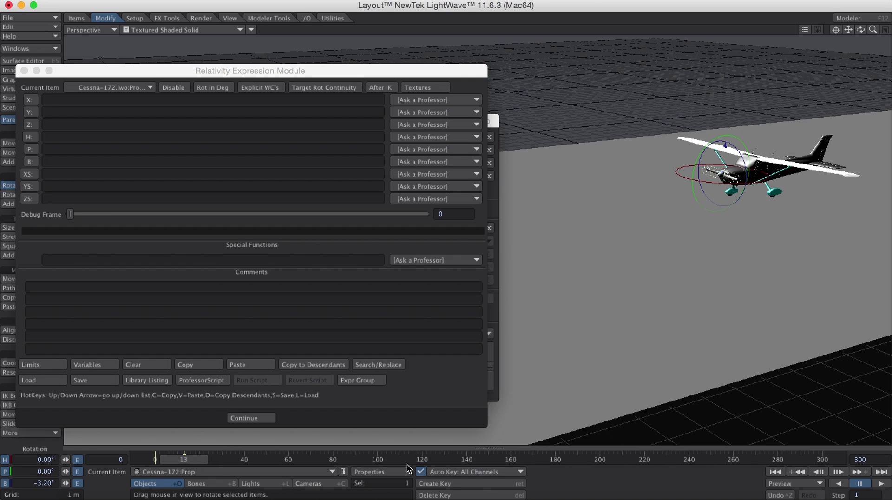
Delete the test rotation key, return to frame 0 and recentre the expression window
{"action": "left_click", "coordinate": [467, 494]}
{"action": "left_click", "coordinate": [528, 128]}
{"action": "left_click_drag", "start_coordinate": [177, 458], "coordinate": [147, 459]}
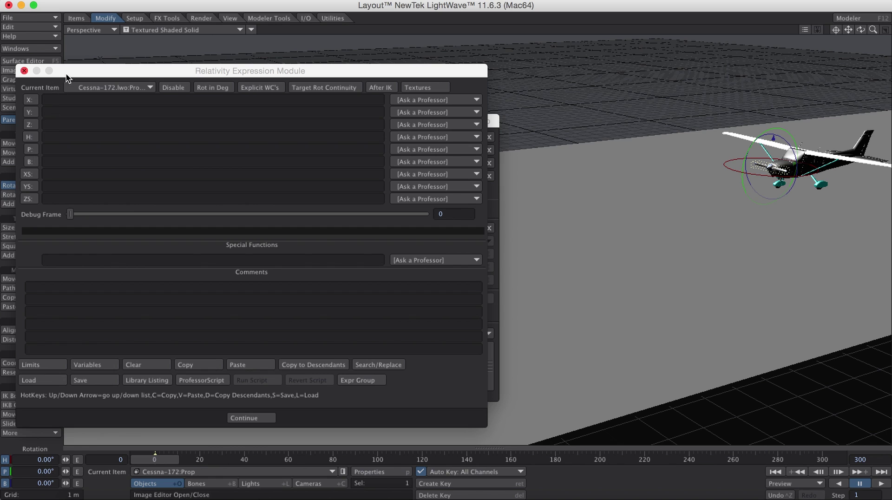
{"action": "left_click_drag", "start_coordinate": [168, 70], "coordinate": [302, 76]}
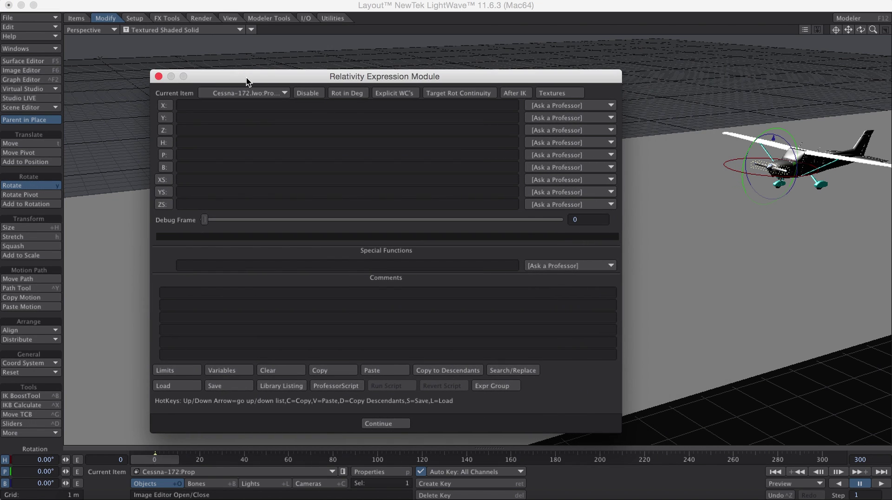
{"action": "left_click", "coordinate": [169, 169]}
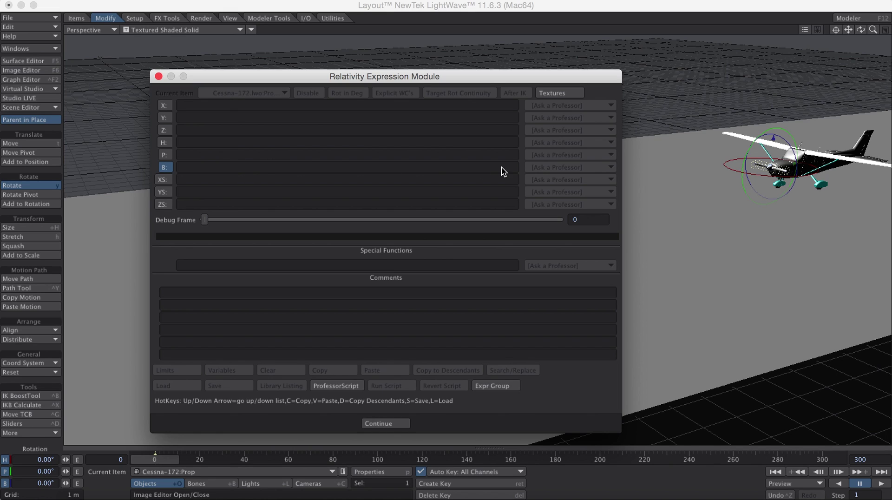
{"action": "left_click", "coordinate": [166, 166]}
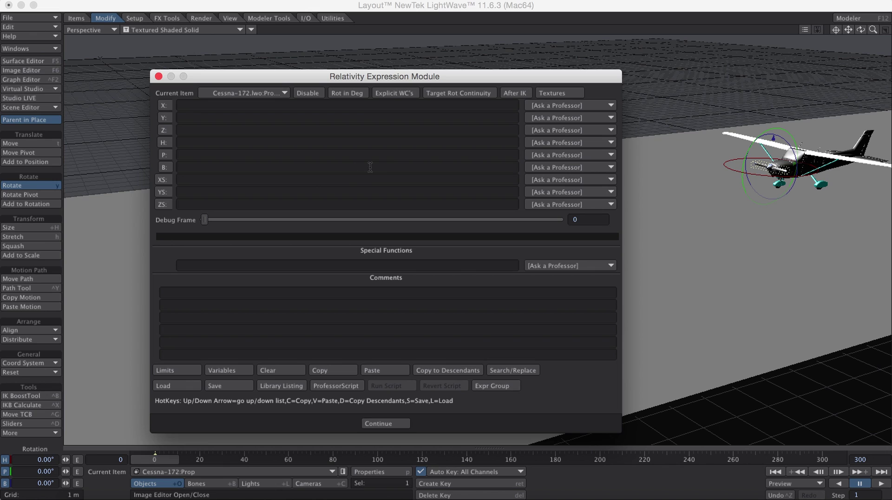
Choose the Dr. Wheel Rotator preset for the bank channel, keeping diameter 1.0
{"action": "left_click", "coordinate": [564, 168]}
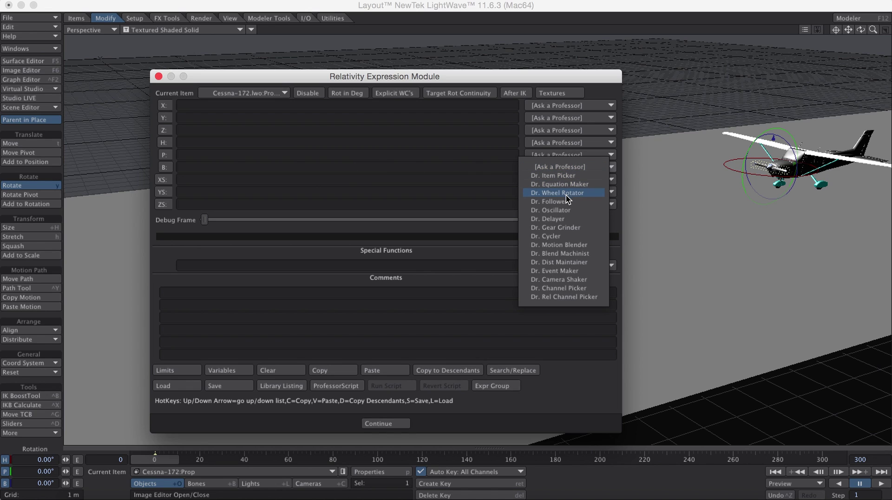
{"action": "left_click", "coordinate": [583, 193]}
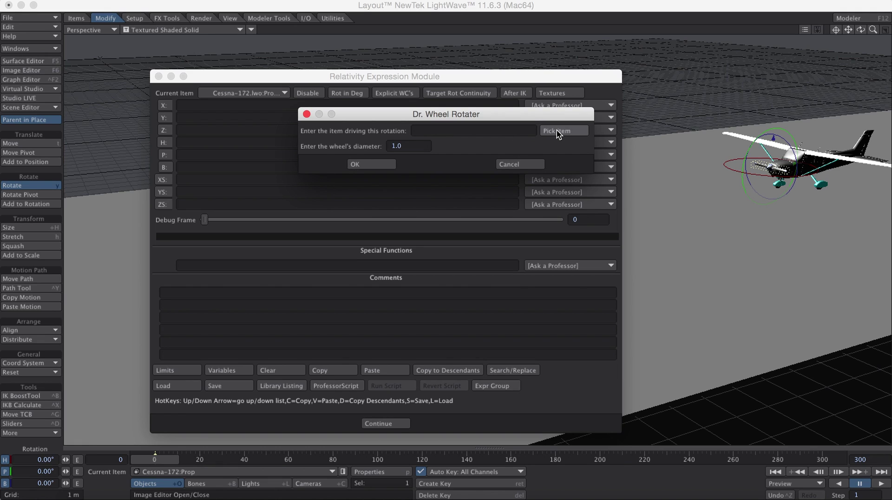
{"action": "left_click", "coordinate": [389, 146]}
{"action": "left_click_drag", "start_coordinate": [414, 146], "coordinate": [385, 147]}
{"action": "left_click", "coordinate": [413, 146]}
{"action": "double_click", "coordinate": [418, 146]}
{"action": "left_click", "coordinate": [420, 146]}
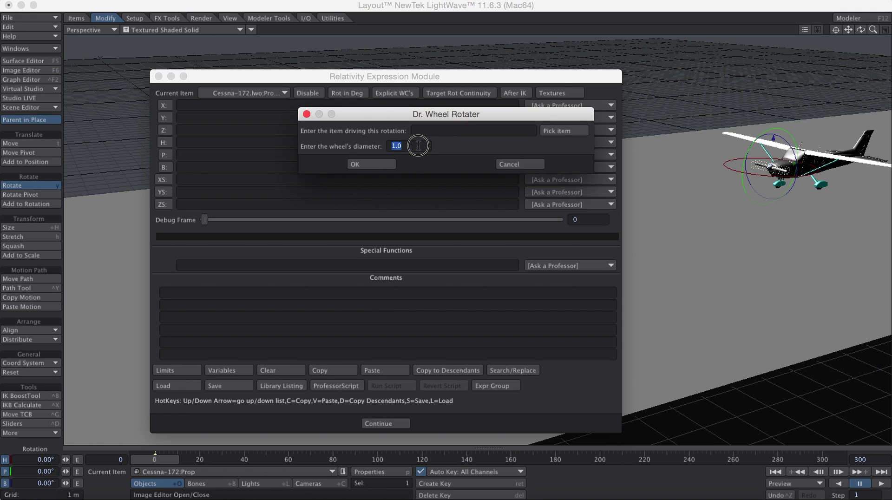
{"action": "left_click", "coordinate": [419, 146]}
{"action": "left_click", "coordinate": [405, 144]}
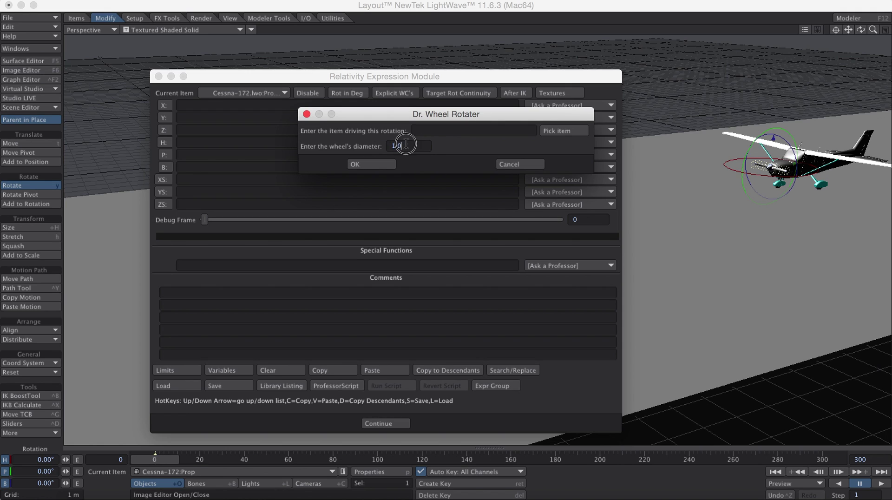
{"action": "mouse_move", "coordinate": [414, 144]}
{"action": "left_mouse_down"}
{"action": "mouse_move", "coordinate": [385, 146]}
{"action": "mouse_move", "coordinate": [426, 147]}
{"action": "mouse_move", "coordinate": [384, 145]}
{"action": "mouse_move", "coordinate": [423, 145]}
{"action": "left_mouse_up"}
Pick Cessna-172:body as the driving item, apply the bank expression and close the module
{"action": "left_click", "coordinate": [496, 134]}
{"action": "left_click", "coordinate": [559, 130]}
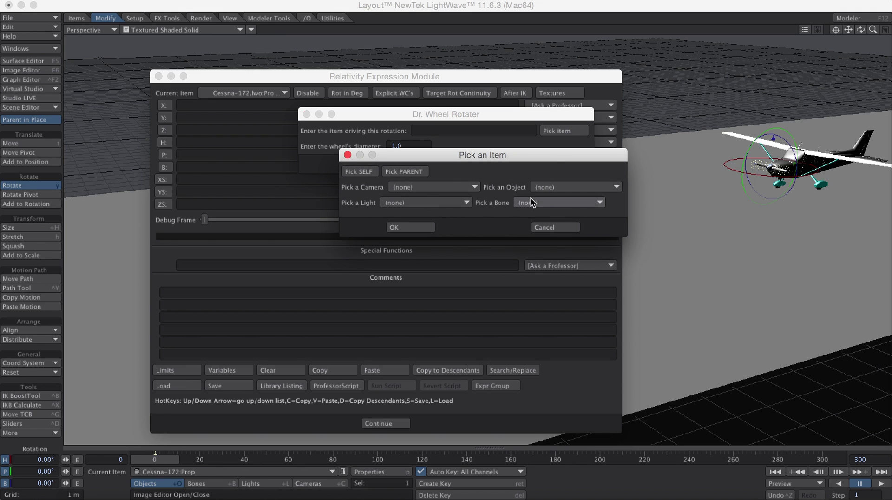
{"action": "left_click", "coordinate": [566, 186]}
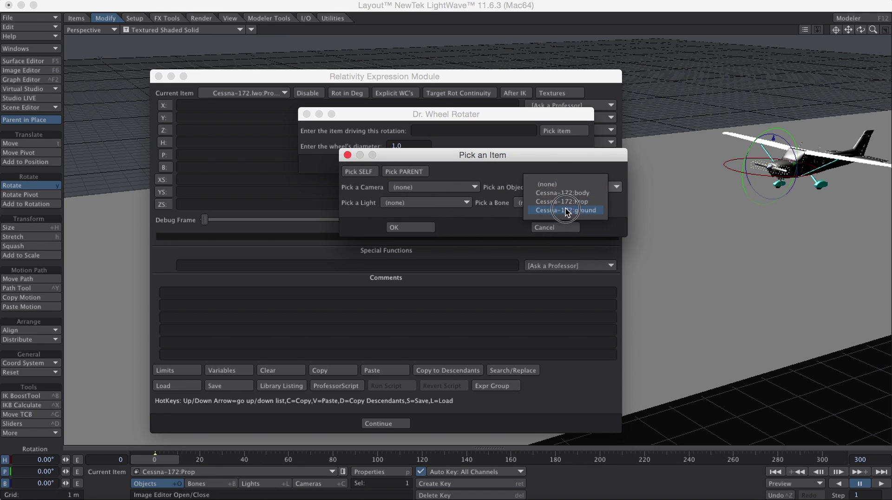
{"action": "left_click", "coordinate": [570, 192]}
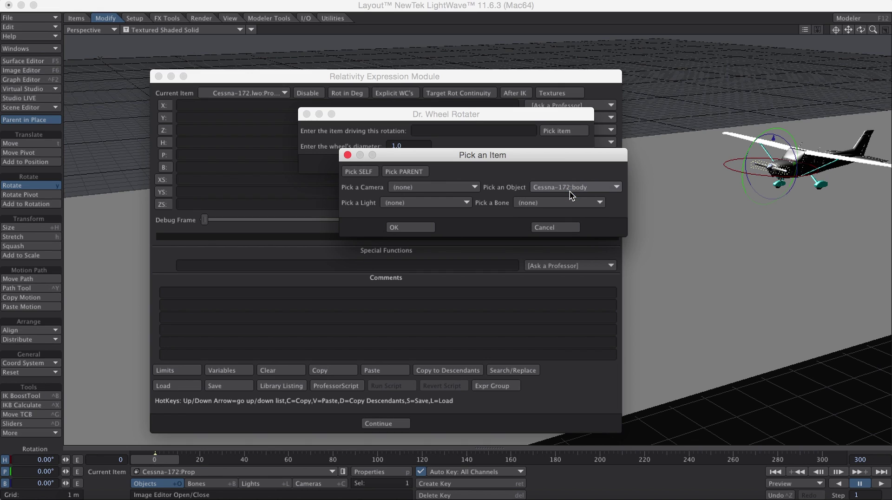
{"action": "left_click", "coordinate": [422, 227]}
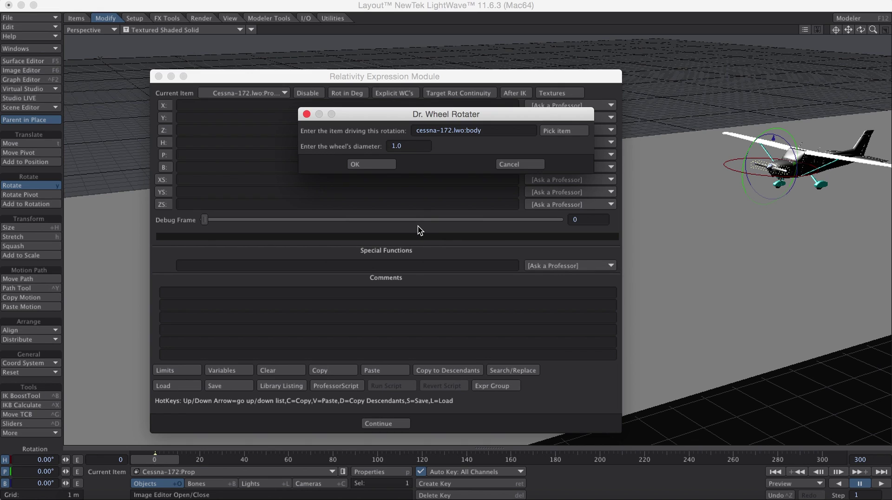
{"action": "left_click", "coordinate": [388, 164]}
{"action": "left_click_drag", "start_coordinate": [374, 171], "coordinate": [163, 163]}
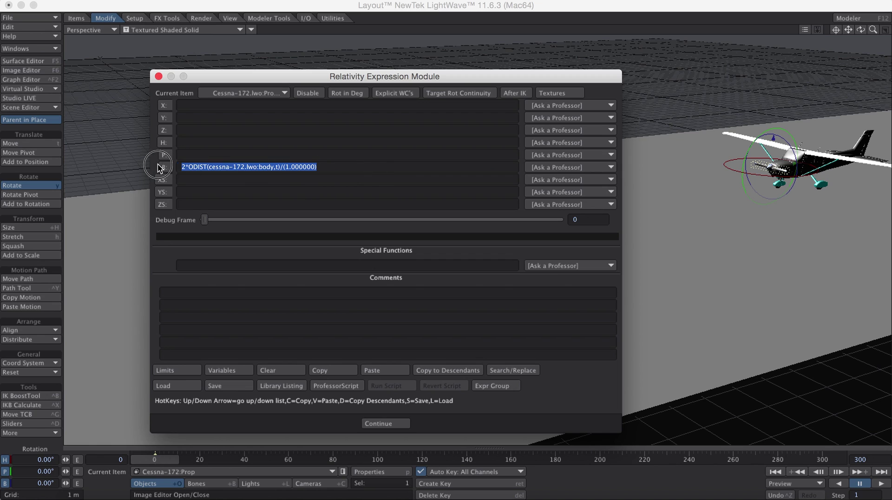
{"action": "left_click_drag", "start_coordinate": [319, 168], "coordinate": [251, 157]}
{"action": "left_click", "coordinate": [390, 168]}
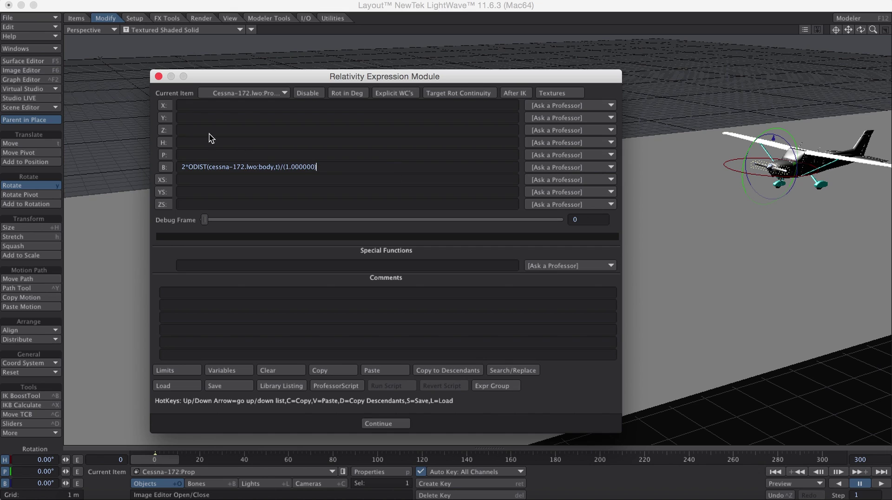
{"action": "left_click", "coordinate": [158, 81]}
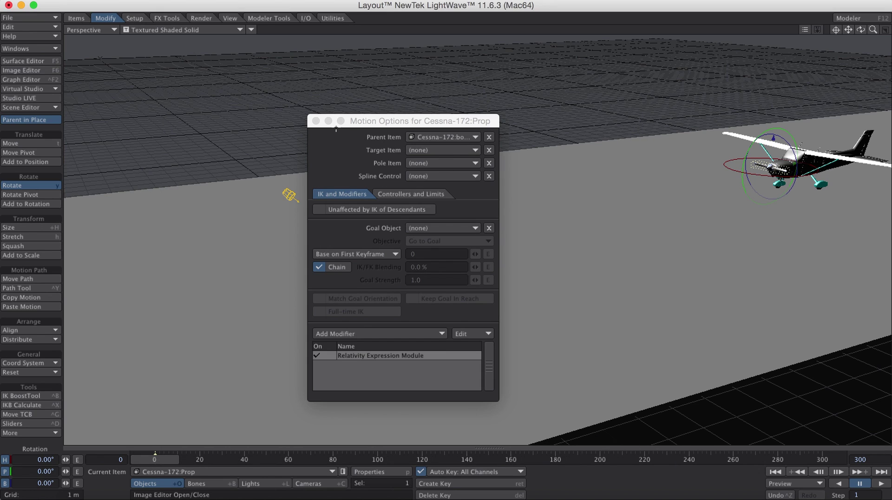
Close the propeller's motion options, scrub to frame 34, and set the scene's end frame to 320
{"action": "left_click", "coordinate": [315, 120]}
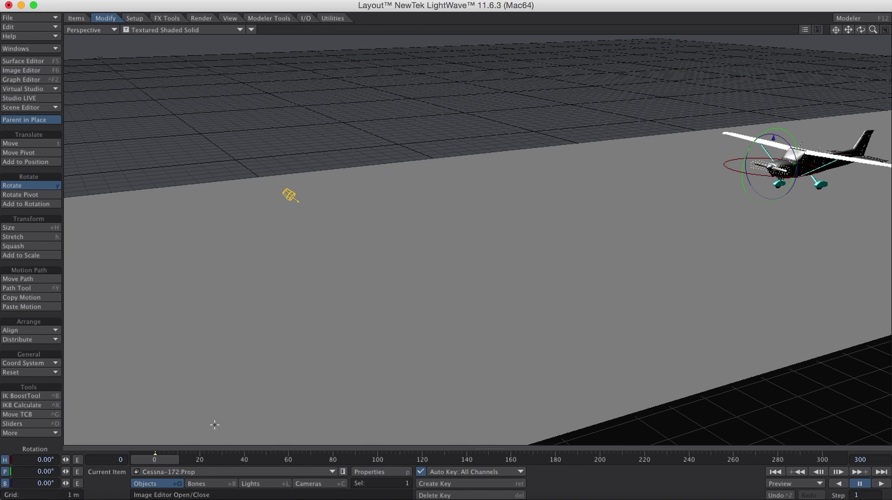
{"action": "left_click_drag", "start_coordinate": [163, 459], "coordinate": [238, 459]}
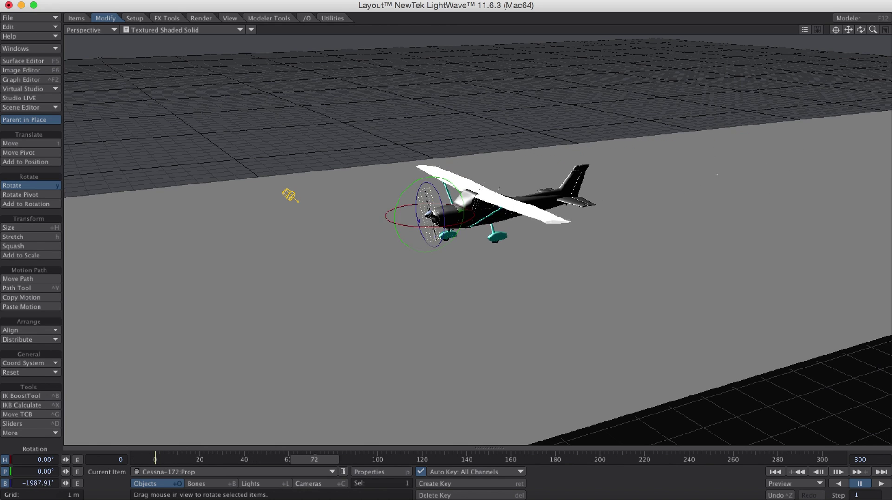
{"action": "key", "text": "Up"}
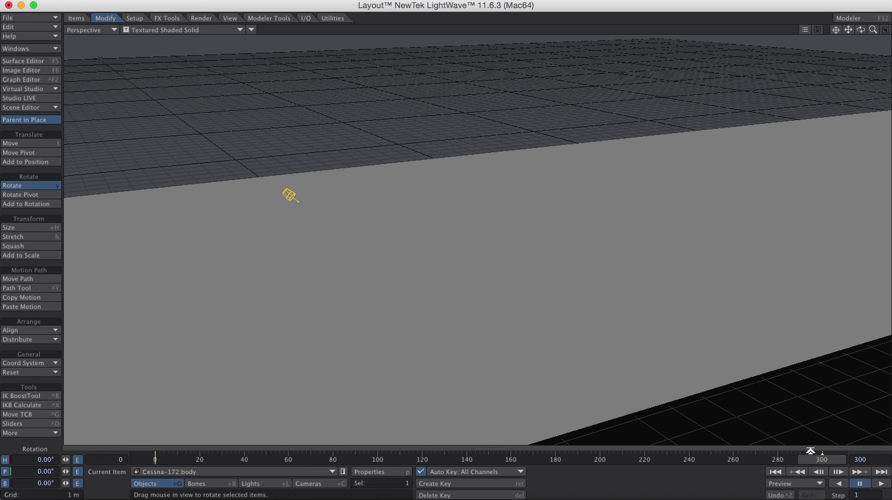
{"action": "left_click", "coordinate": [876, 459]}
{"action": "type", "text": "3"}
{"action": "type", "text": "0"}
{"action": "key", "text": "Return"}
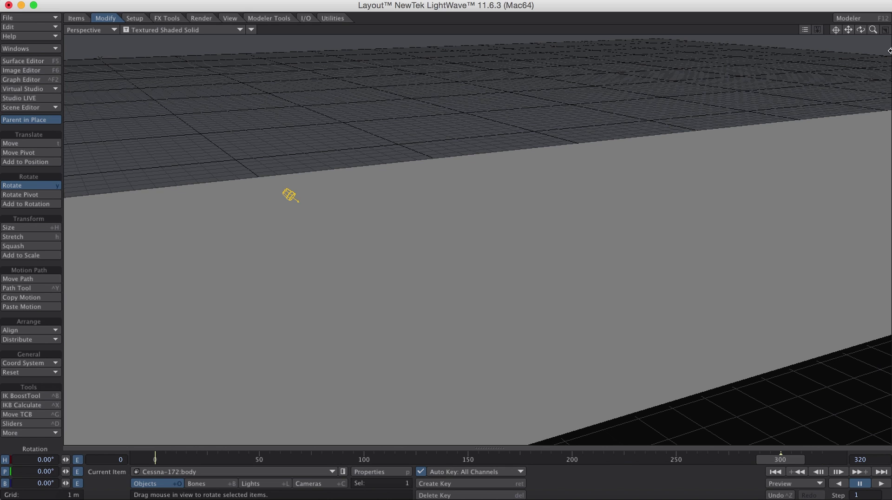
Centre and zoom out on the whole Cessna, then return the animation to frame 0
{"action": "left_click", "coordinate": [835, 30]}
{"action": "left_click_drag", "start_coordinate": [871, 37], "coordinate": [871, 41]}
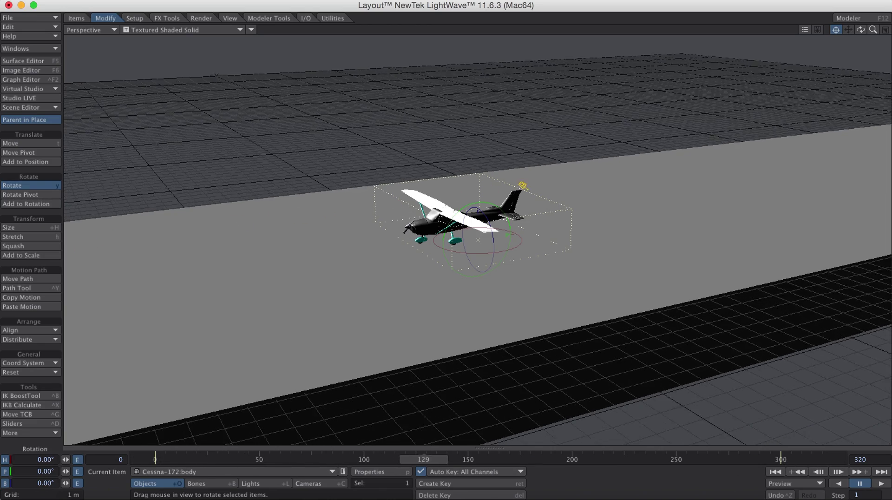
{"action": "left_click_drag", "start_coordinate": [438, 459], "coordinate": [170, 459]}
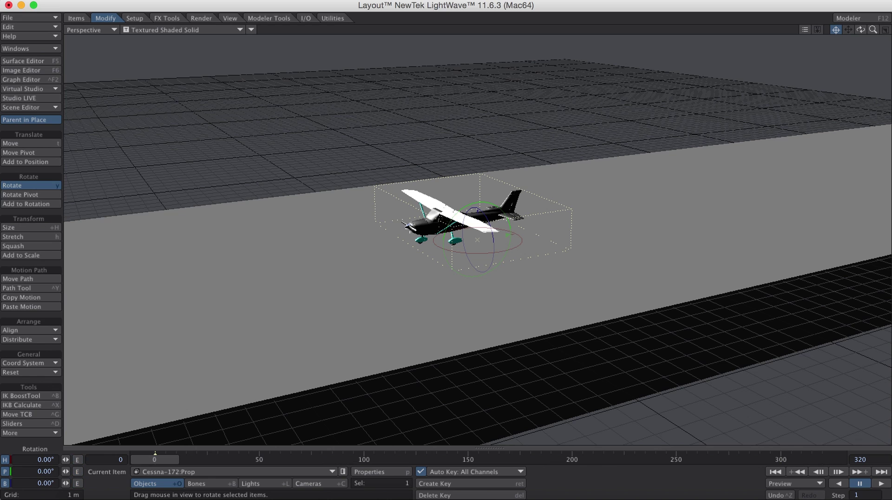
{"action": "left_click", "coordinate": [410, 226]}
Check the propeller's Relativity Expression Module settings and close them unchanged
{"action": "key", "text": "m"}
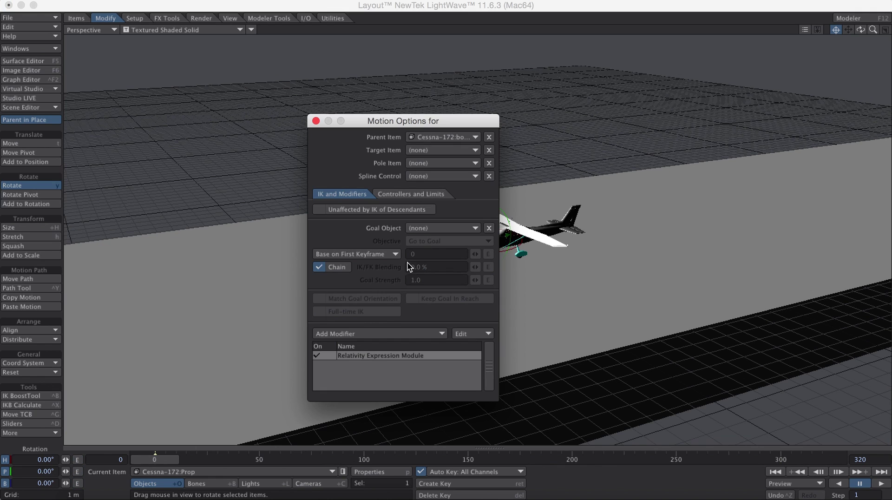
{"action": "double_click", "coordinate": [416, 356]}
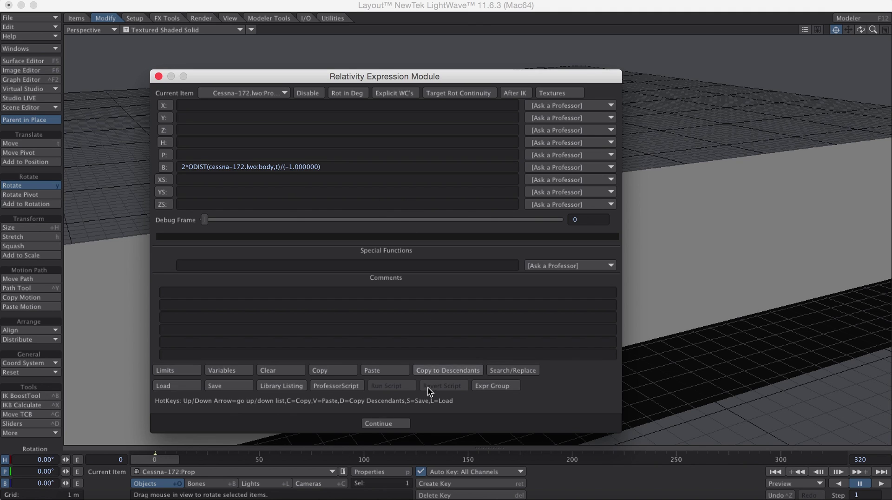
{"action": "left_click", "coordinate": [386, 421]}
{"action": "left_click", "coordinate": [316, 121]}
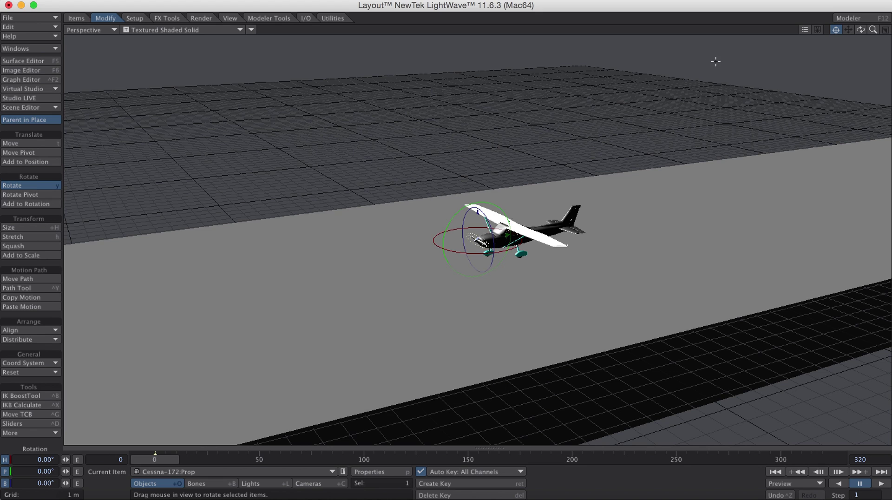
Zoom in and play the animation from frame 112 and from the start to watch the prop spin
{"action": "left_click_drag", "start_coordinate": [872, 30], "coordinate": [872, 30]}
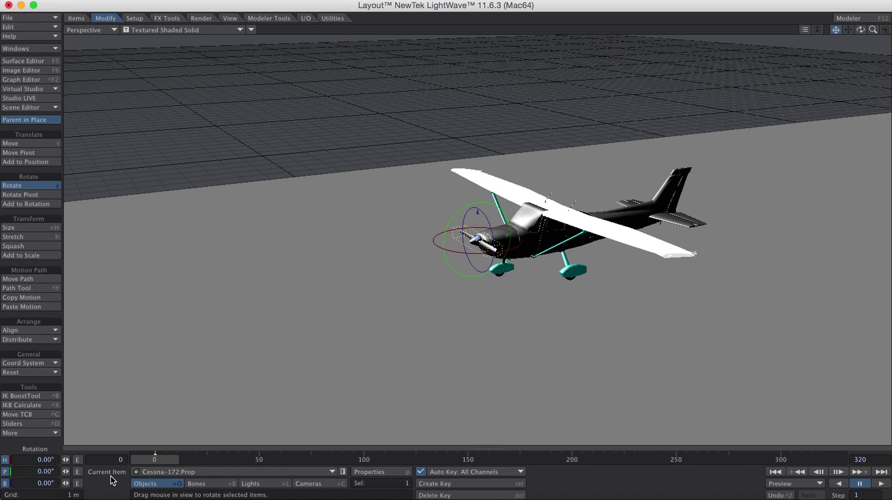
{"action": "left_click_drag", "start_coordinate": [155, 460], "coordinate": [388, 459]}
{"action": "left_click", "coordinate": [881, 482]}
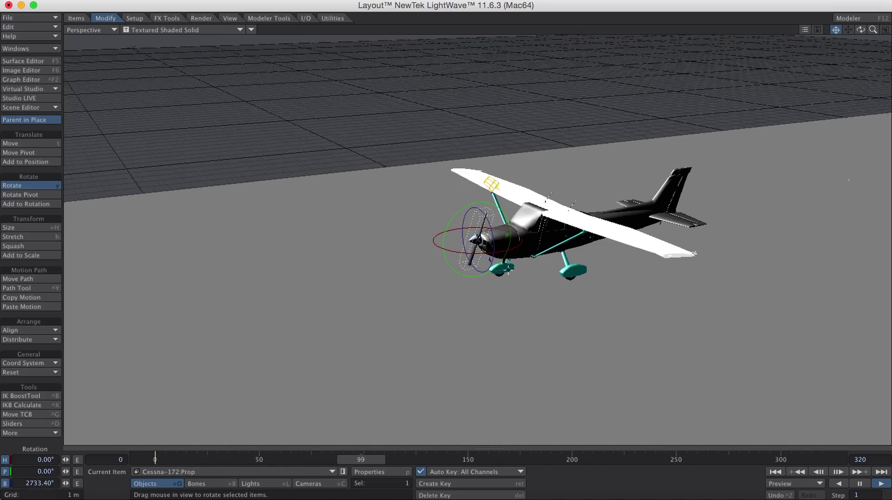
{"action": "left_click", "coordinate": [437, 460]}
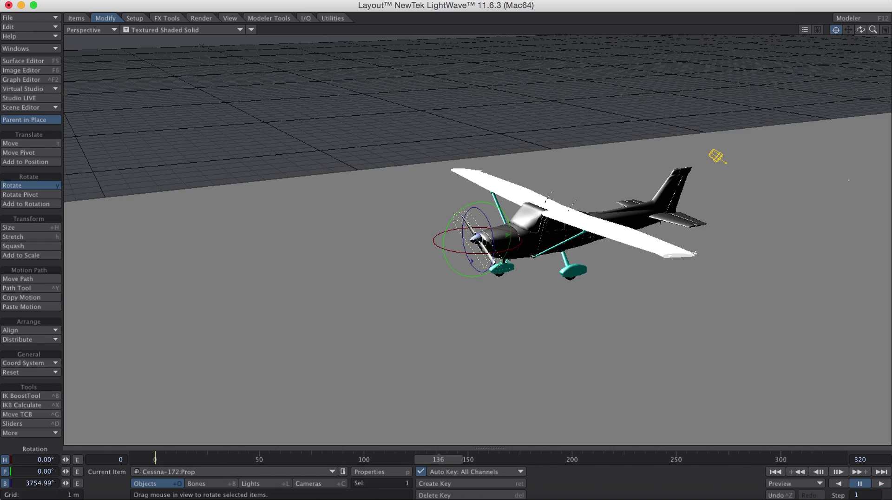
{"action": "left_click_drag", "start_coordinate": [438, 459], "coordinate": [155, 460]}
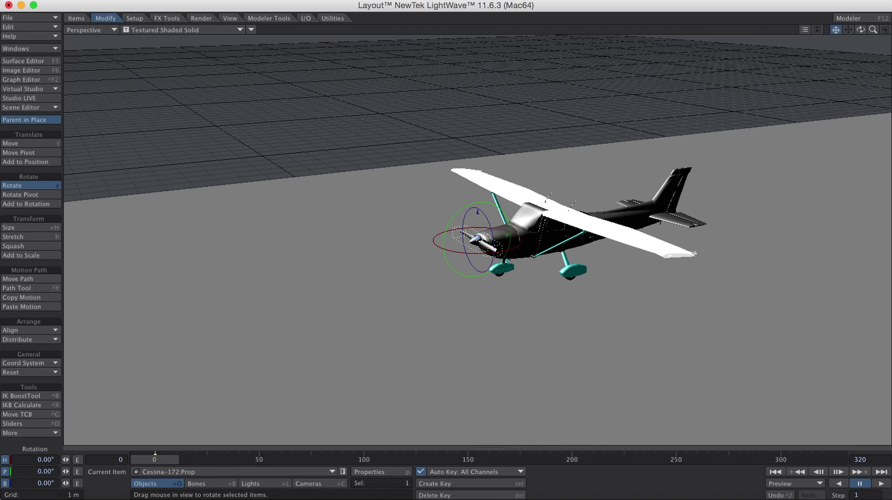
{"action": "left_click", "coordinate": [882, 485]}
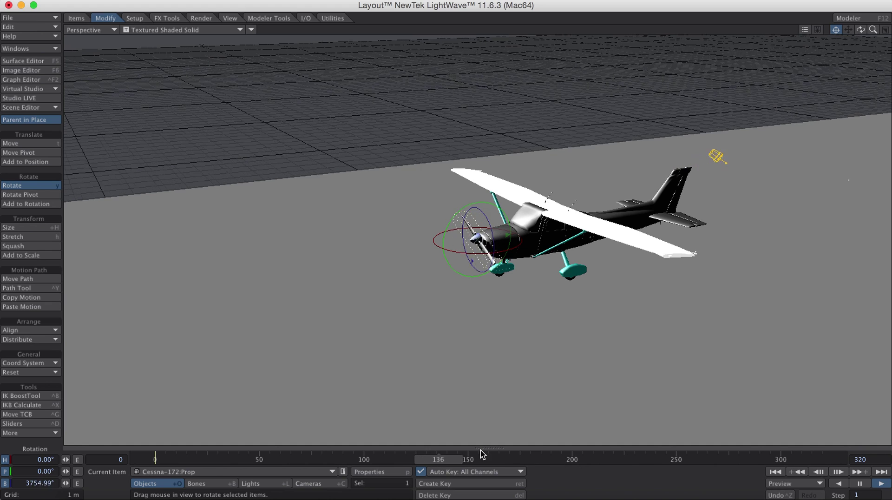
{"action": "left_click", "coordinate": [460, 458]}
From frame 0, select the camera and move it up and forward along the runway
{"action": "left_click_drag", "start_coordinate": [457, 459], "coordinate": [155, 459]}
{"action": "key", "text": "6"}
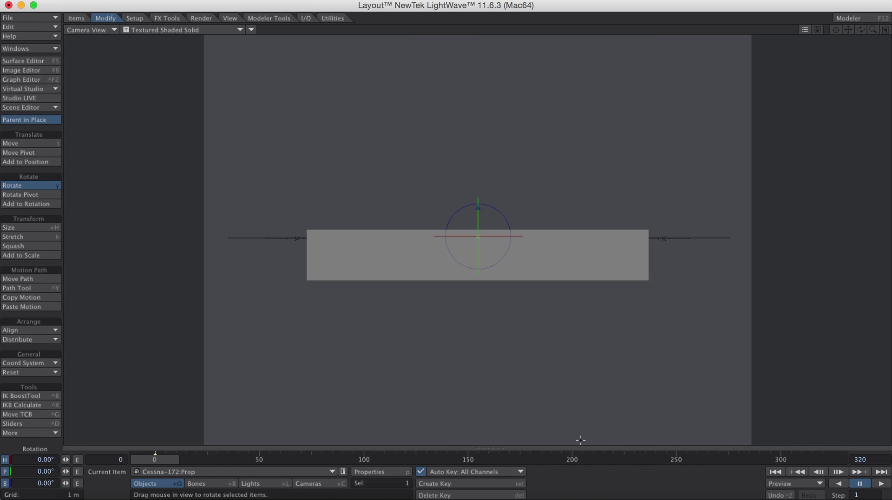
{"action": "key", "text": "shift+c"}
{"action": "key", "text": "t"}
{"action": "mouse_move", "coordinate": [525, 350]}
{"action": "left_mouse_down"}
{"action": "mouse_move", "coordinate": [521, 237]}
{"action": "mouse_move", "coordinate": [531, 353]}
{"action": "left_mouse_up"}
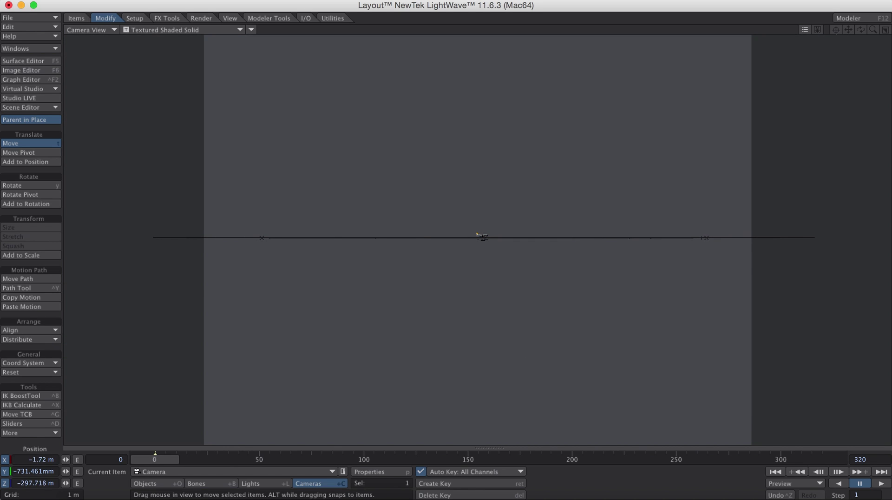
{"action": "key", "text": "4"}
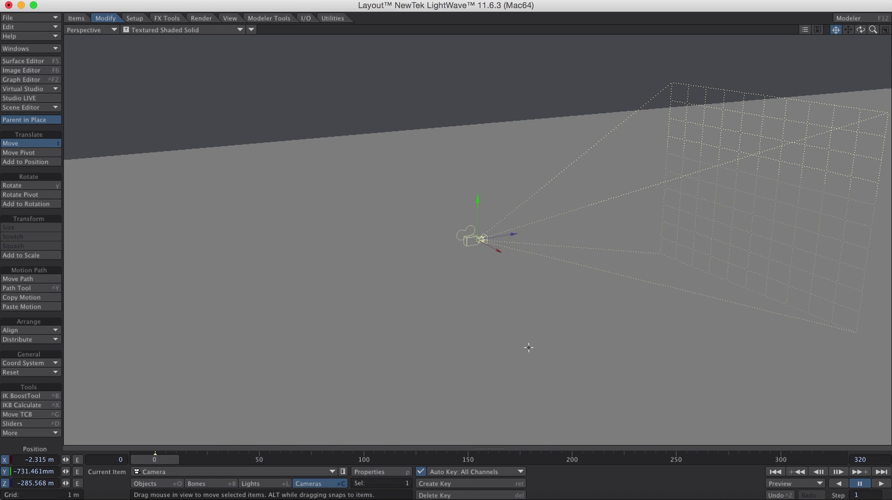
{"action": "left_click_drag", "start_coordinate": [477, 197], "coordinate": [477, 93]}
{"action": "key", "text": "6"}
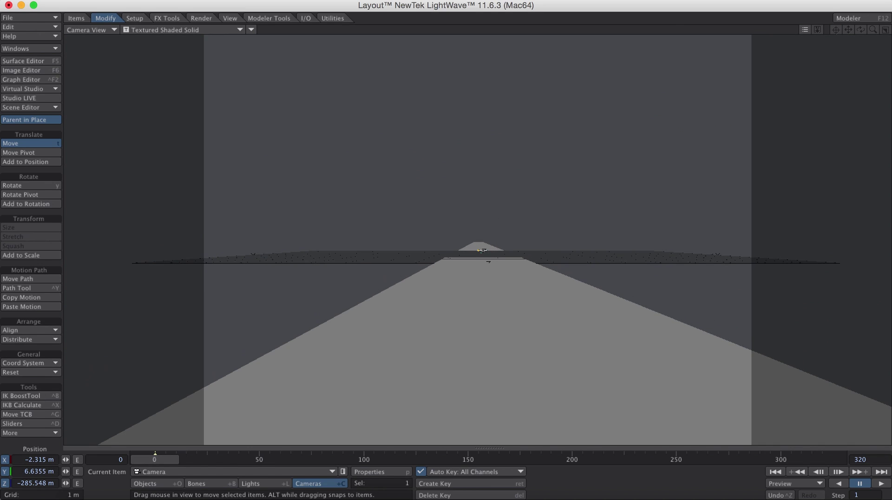
{"action": "left_click_drag", "start_coordinate": [507, 238], "coordinate": [495, 79]}
{"action": "key", "text": "4"}
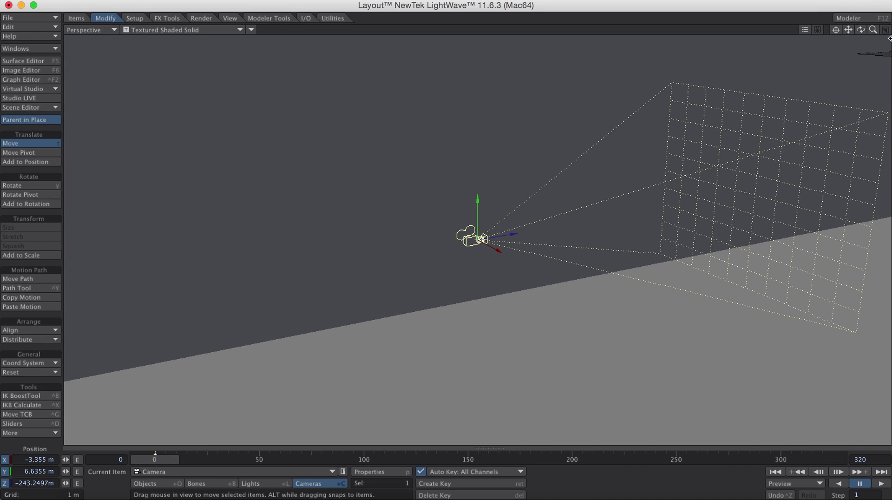
Place the camera head-on ahead of the Cessna (X -220 mm, Y 2.6855 m, Z 4.44 m), then go to frame 31
{"action": "left_click_drag", "start_coordinate": [872, 31], "coordinate": [827, 31]}
{"action": "left_click_drag", "start_coordinate": [477, 239], "coordinate": [743, 197]}
{"action": "key", "text": "6"}
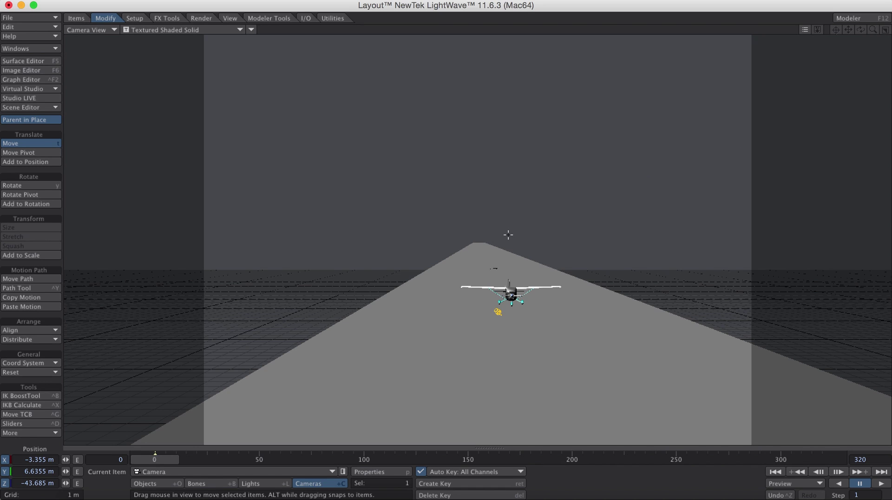
{"action": "left_click_drag", "start_coordinate": [528, 282], "coordinate": [540, 143]}
{"action": "left_click_drag", "start_coordinate": [534, 266], "coordinate": [539, 250]}
{"action": "left_click_drag", "start_coordinate": [525, 282], "coordinate": [527, 283]}
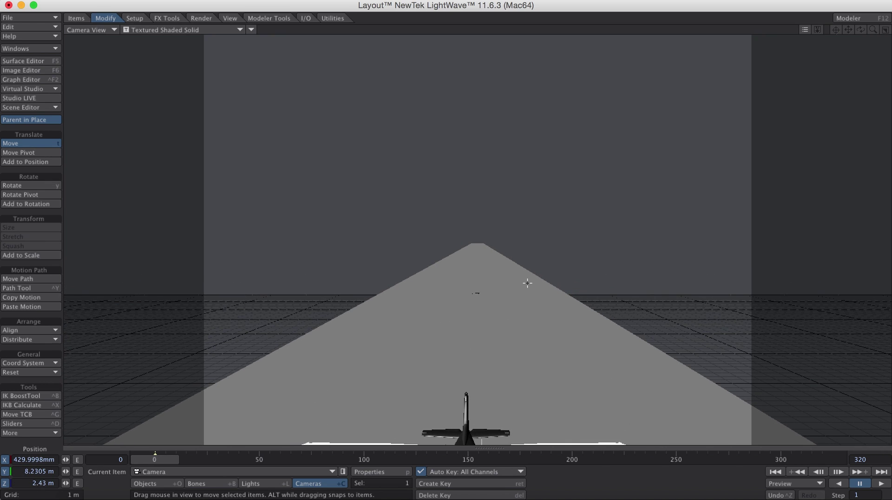
{"action": "right_click_drag", "start_coordinate": [527, 283], "coordinate": [527, 283]}
{"action": "left_click_drag", "start_coordinate": [527, 283], "coordinate": [543, 294]}
{"action": "left_click_drag", "start_coordinate": [167, 460], "coordinate": [234, 460]}
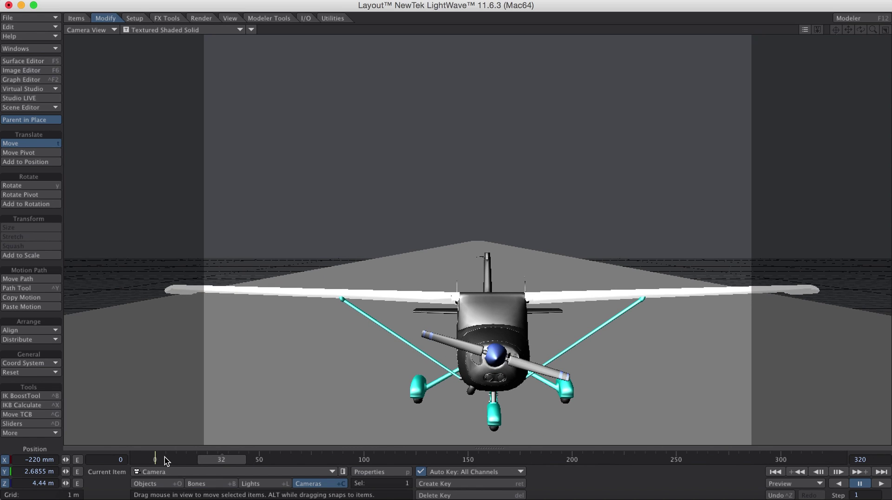
Render a 640 × 480 test image of the head-on Cessna and close the image viewer
{"action": "left_click", "coordinate": [204, 19]}
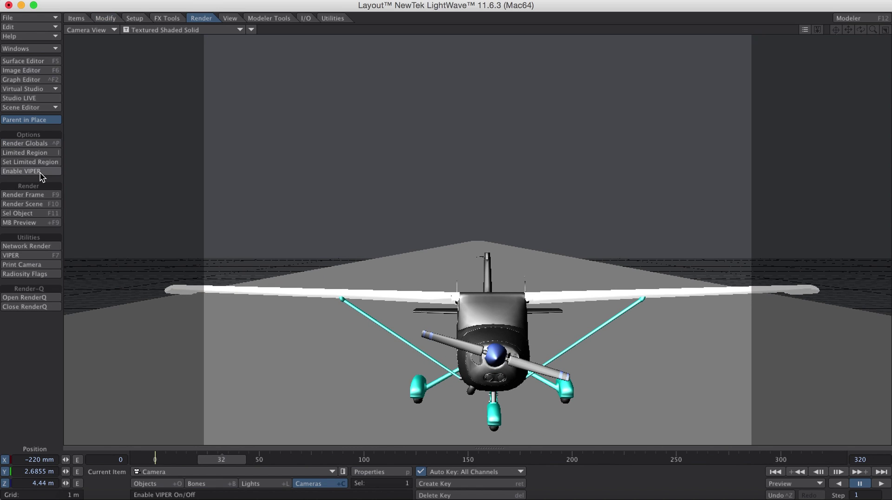
{"action": "left_click", "coordinate": [24, 194]}
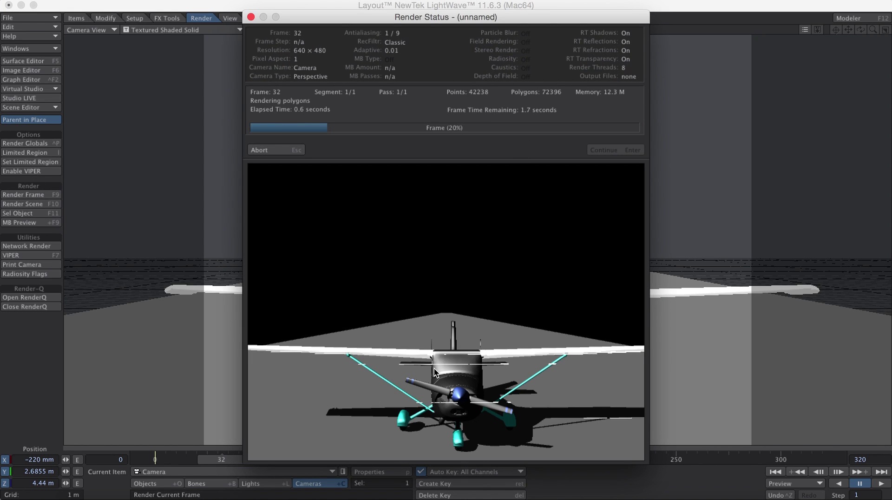
{"action": "left_click", "coordinate": [604, 150]}
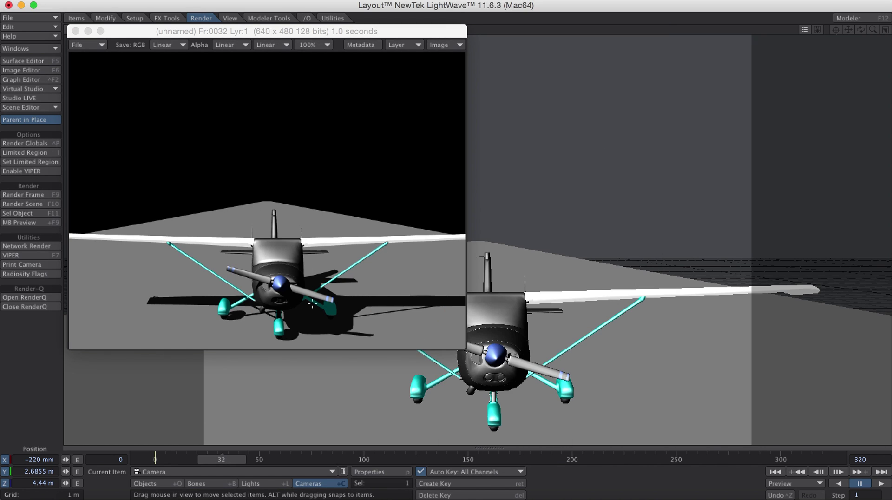
{"action": "left_click", "coordinate": [75, 31]}
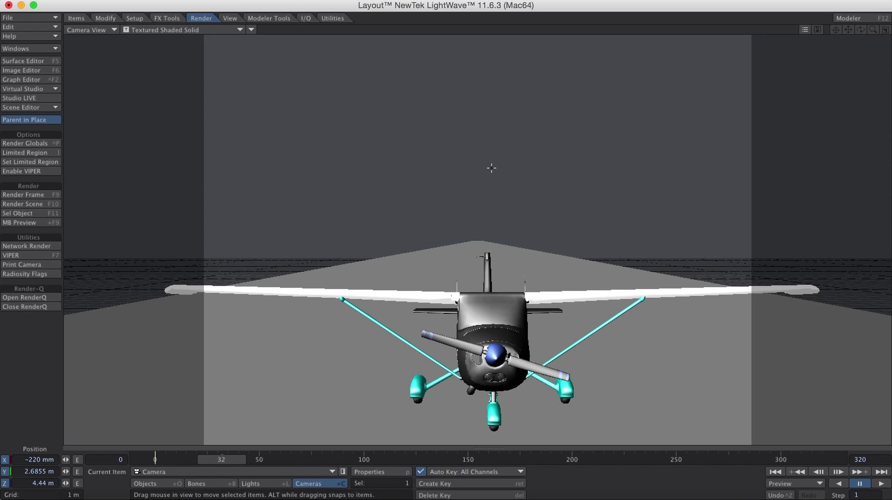
Enable Backdrop Only radiosity with 190 rays and 50% multiplier, then pull the camera back to X -145 mm, Z 1.61 m
{"action": "key", "text": "ctrl+p"}
{"action": "left_click_drag", "start_coordinate": [418, 73], "coordinate": [470, 50]}
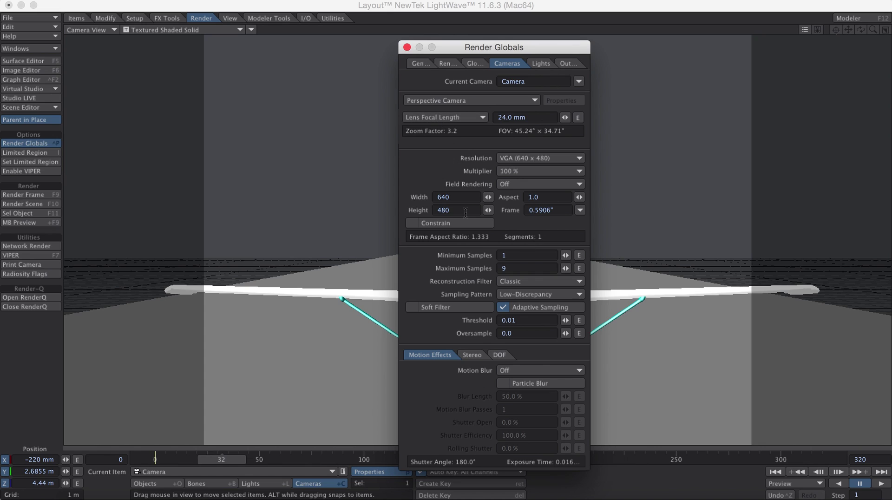
{"action": "left_click", "coordinate": [472, 63]}
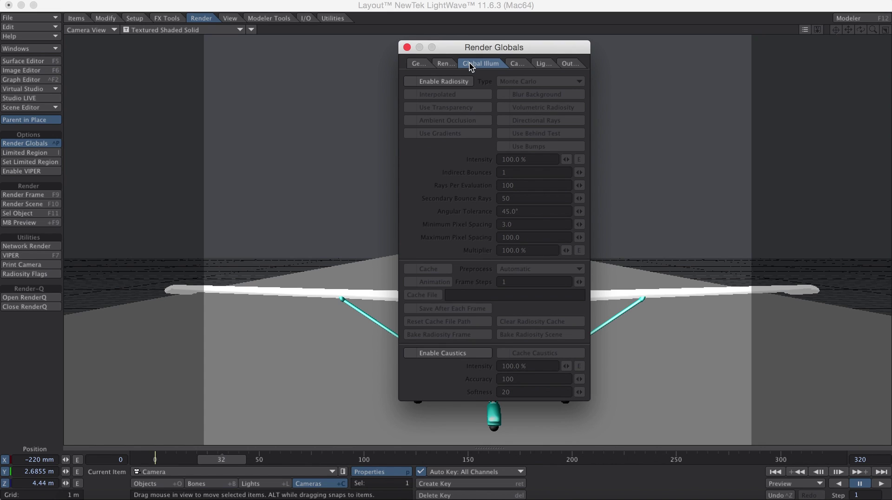
{"action": "left_click", "coordinate": [459, 82]}
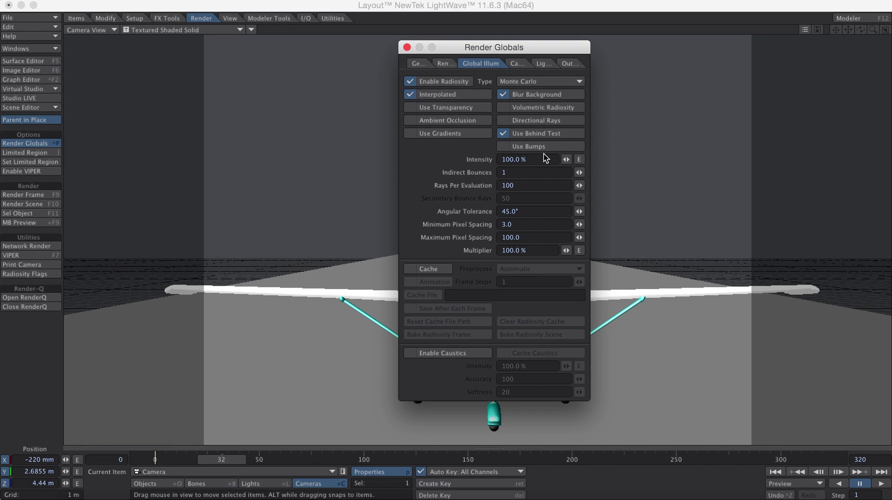
{"action": "left_click", "coordinate": [538, 81]}
{"action": "left_click", "coordinate": [520, 69]}
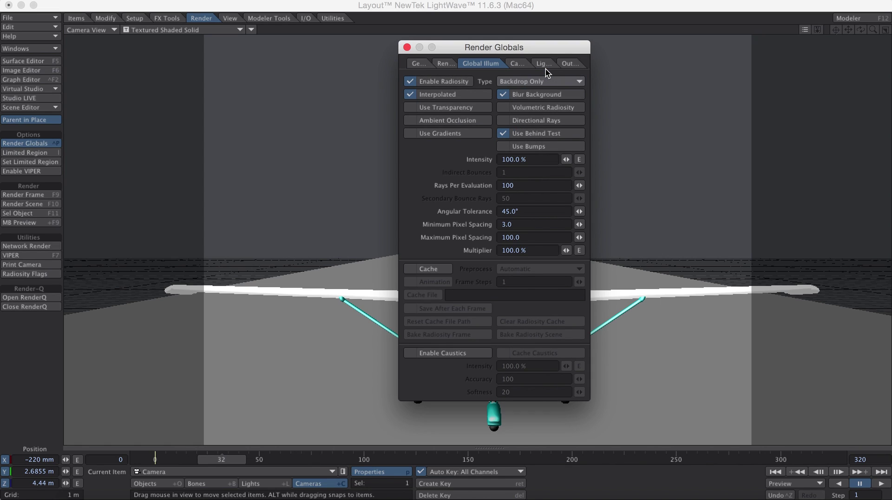
{"action": "left_click", "coordinate": [534, 185]}
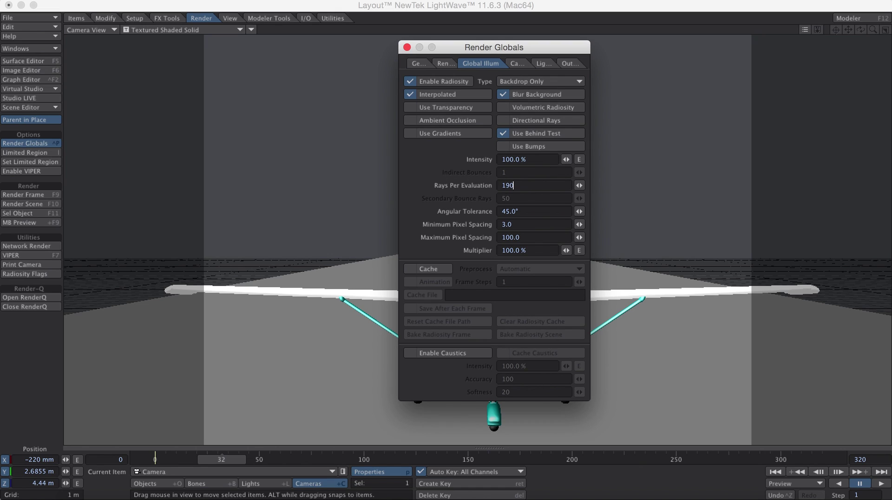
{"action": "left_click", "coordinate": [525, 251]}
{"action": "left_click", "coordinate": [407, 47]}
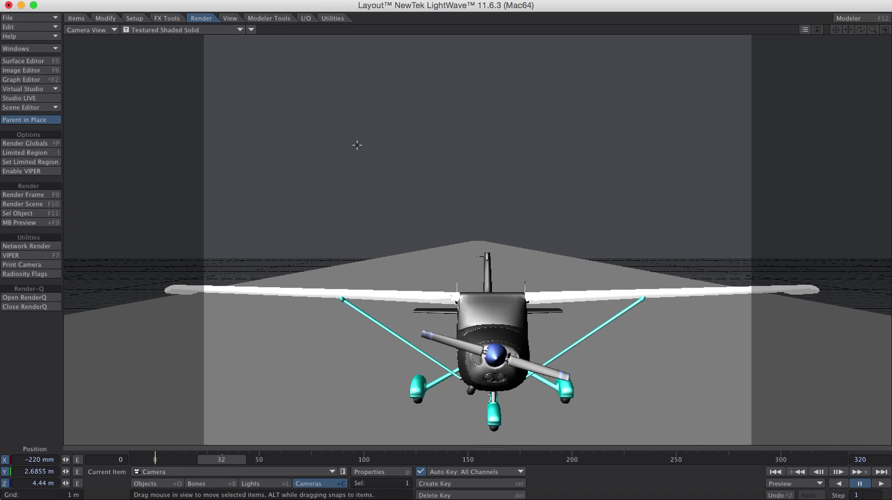
{"action": "left_click_drag", "start_coordinate": [579, 169], "coordinate": [567, 169]}
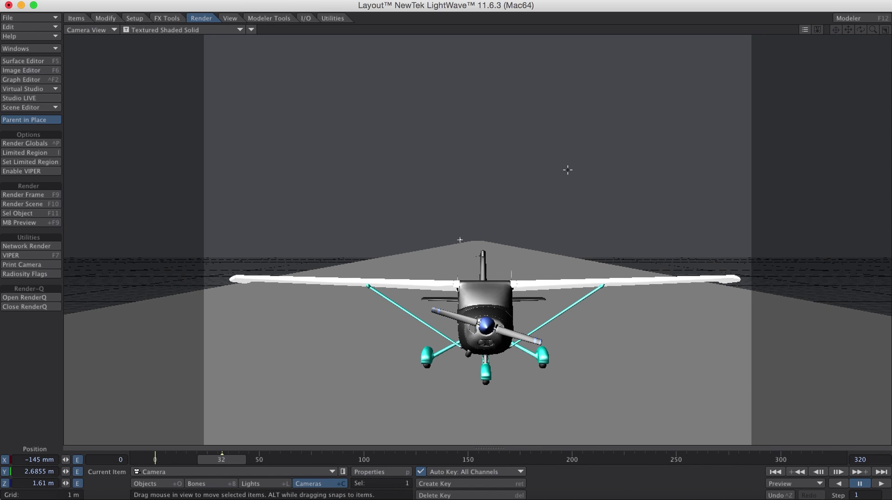
Widen the render frame to 845 × 480 in Render Globals
{"action": "key", "text": "ctrl+p"}
{"action": "left_click_drag", "start_coordinate": [492, 198], "coordinate": [515, 198]}
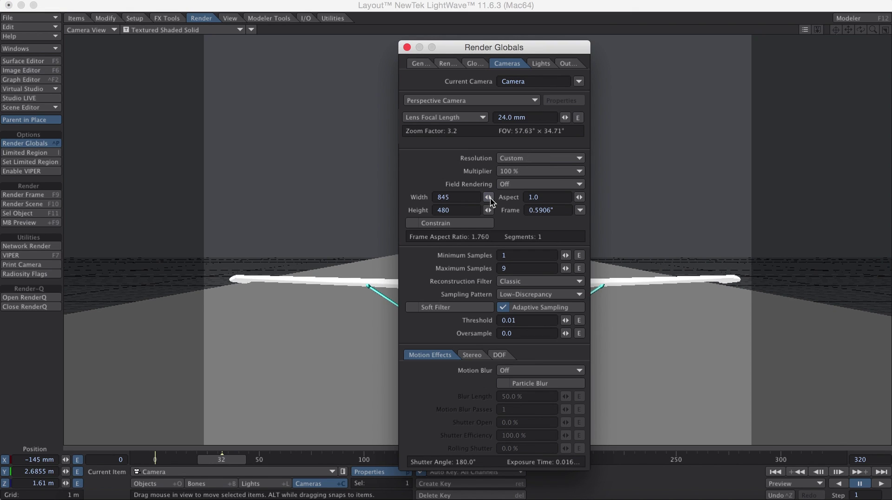
{"action": "left_click", "coordinate": [407, 48]}
Set the backdrop colour to pure white (255, 255, 255)
{"action": "left_click", "coordinate": [19, 48]}
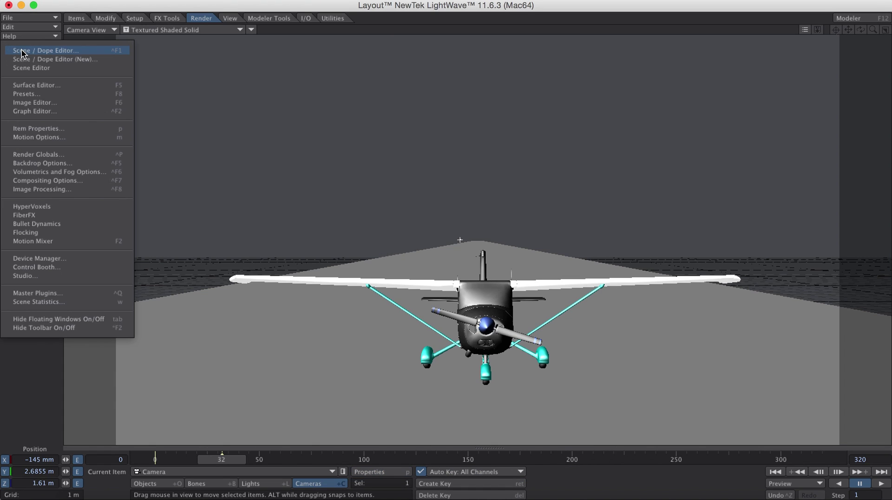
{"action": "left_click", "coordinate": [53, 164]}
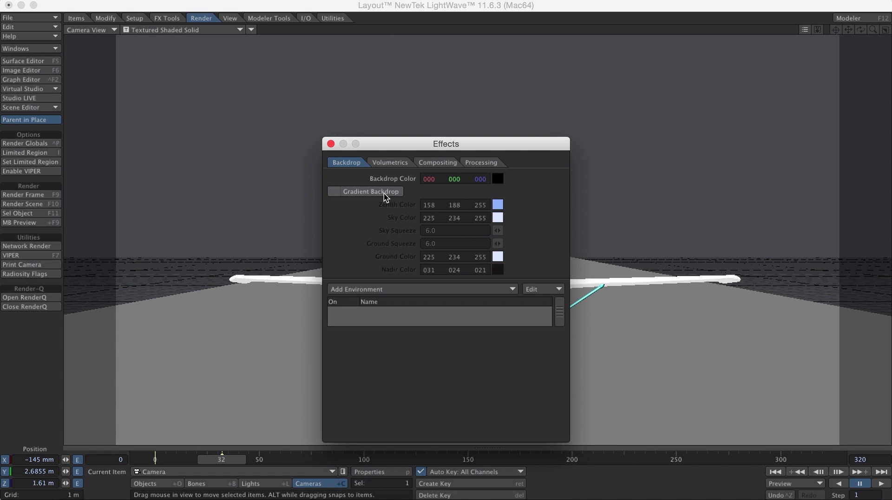
{"action": "left_click", "coordinate": [497, 179]}
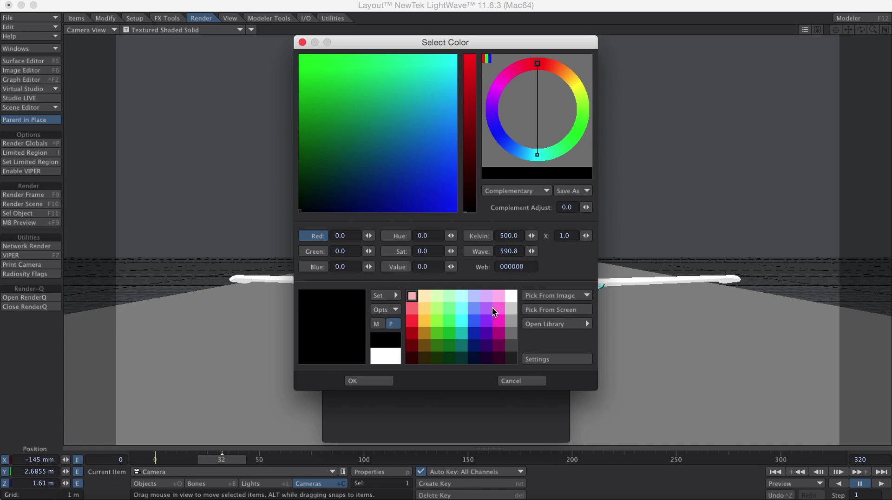
{"action": "left_click", "coordinate": [511, 295]}
{"action": "left_click", "coordinate": [375, 379]}
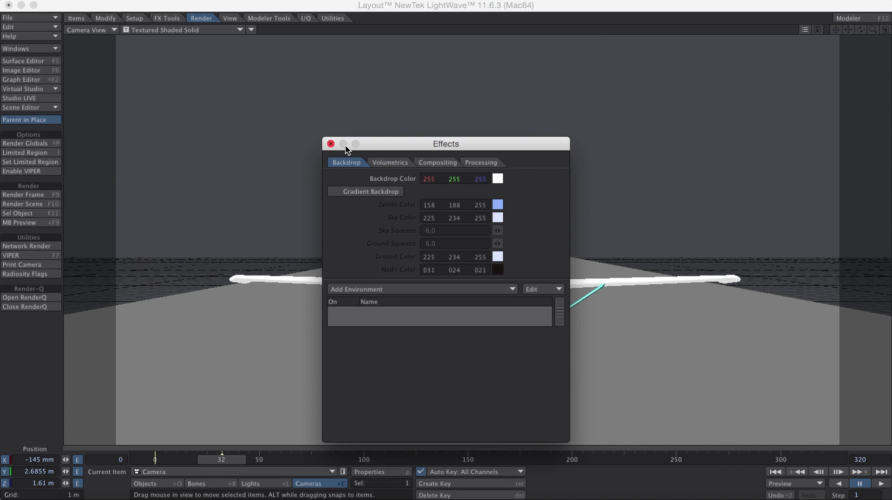
{"action": "left_click", "coordinate": [330, 144]}
Pitch the camera 6.70° toward the plane and move it closer so the plane looks bigger
{"action": "key", "text": "y"}
{"action": "left_click_drag", "start_coordinate": [480, 101], "coordinate": [449, 152]}
{"action": "key", "text": "t"}
{"action": "left_click_drag", "start_coordinate": [480, 102], "coordinate": [401, 157]}
Select the light and turn off its Affect Diffuse option in Render Globals
{"action": "key", "text": "4"}
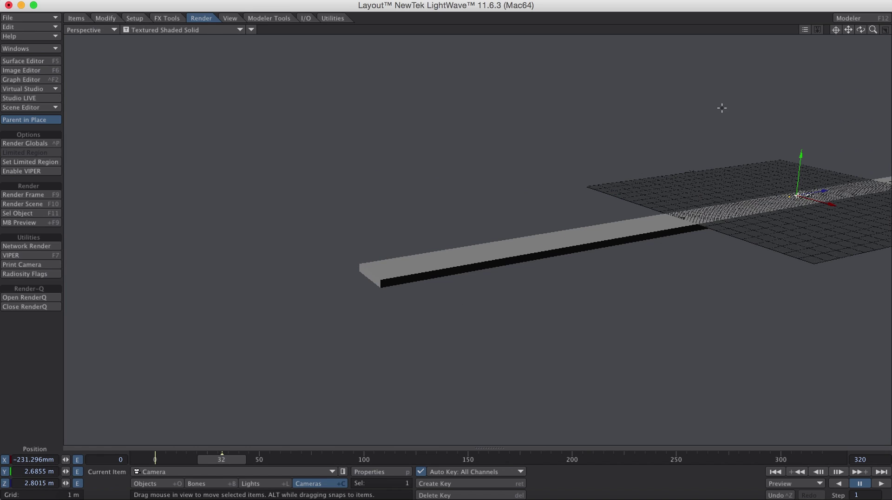
{"action": "left_click_drag", "start_coordinate": [873, 30], "coordinate": [890, 196]}
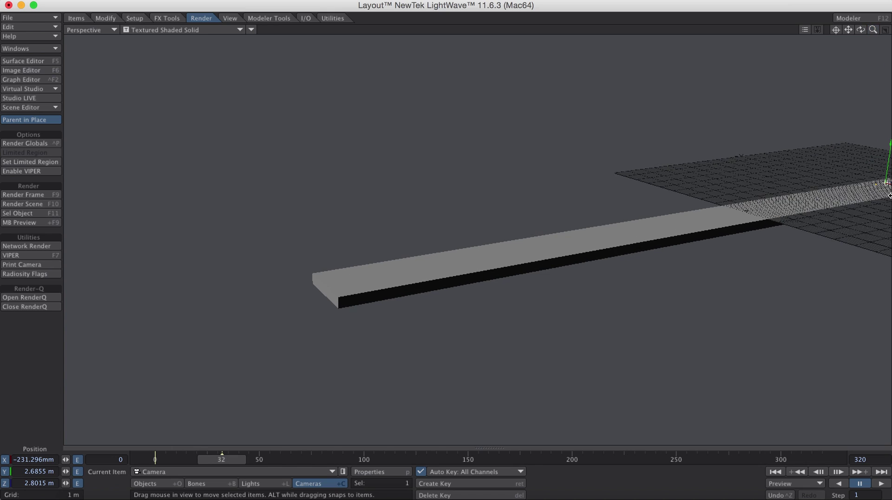
{"action": "key", "text": "shift+l"}
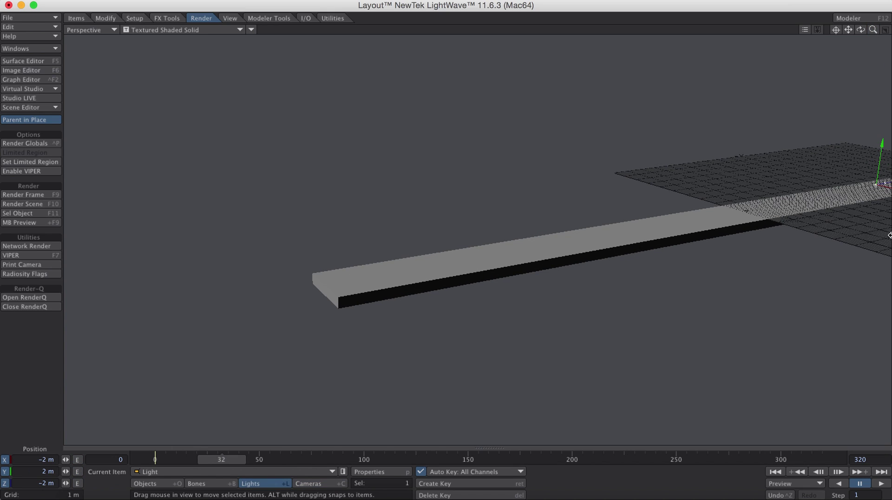
{"action": "key", "text": "ctrl+p"}
{"action": "left_click", "coordinate": [466, 205]}
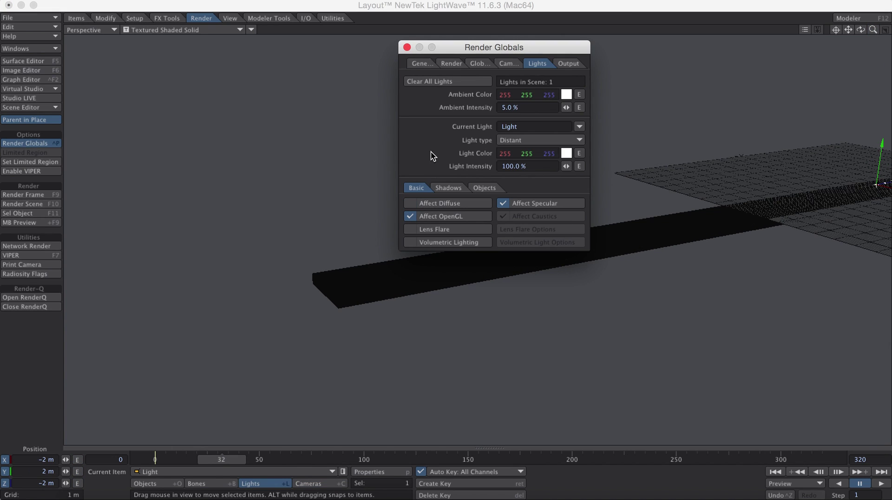
{"action": "left_click", "coordinate": [407, 47]}
Render an 845 × 480 test frame from the camera view, close it, and move to frame 29
{"action": "key", "text": "6"}
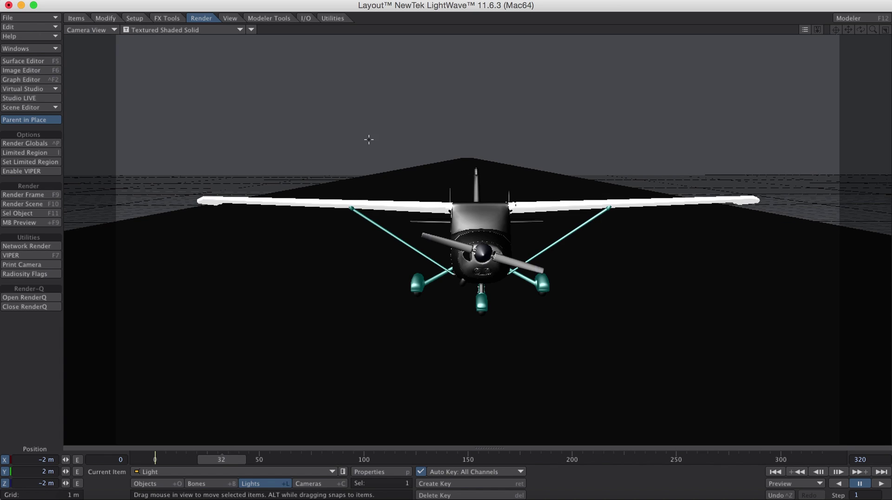
{"action": "left_click", "coordinate": [37, 195]}
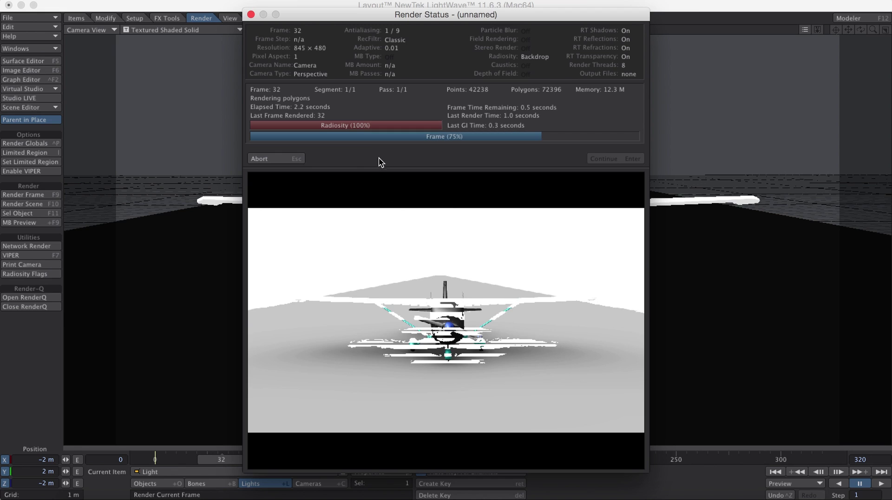
{"action": "left_click", "coordinate": [604, 159]}
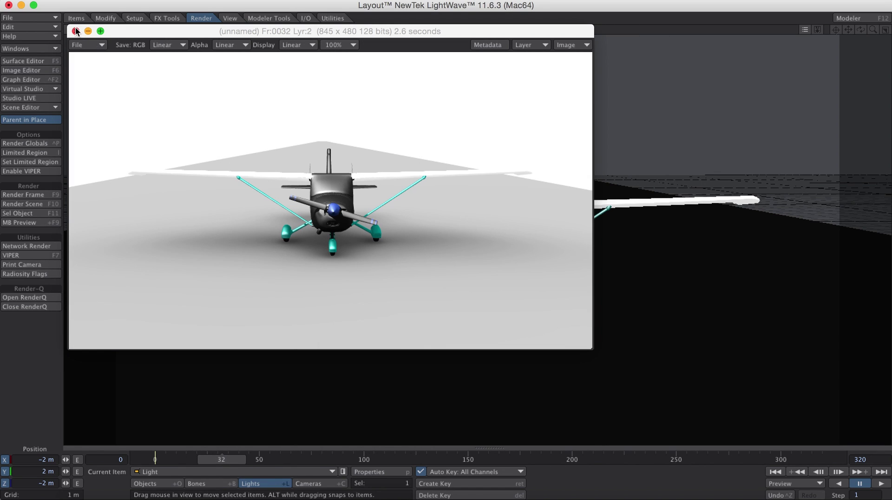
{"action": "left_click", "coordinate": [76, 31]}
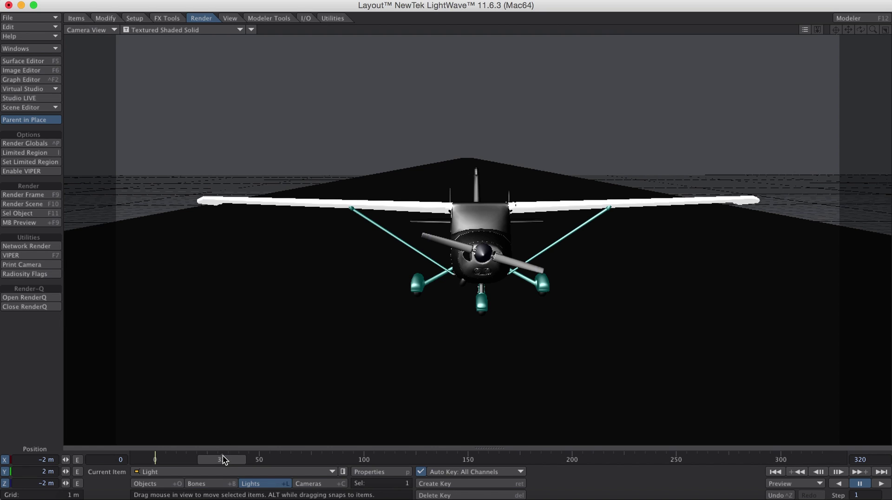
{"action": "mouse_move", "coordinate": [222, 455]}
{"action": "left_mouse_down"}
{"action": "mouse_move", "coordinate": [242, 455]}
{"action": "mouse_move", "coordinate": [206, 455]}
{"action": "mouse_move", "coordinate": [215, 455]}
{"action": "left_mouse_up"}
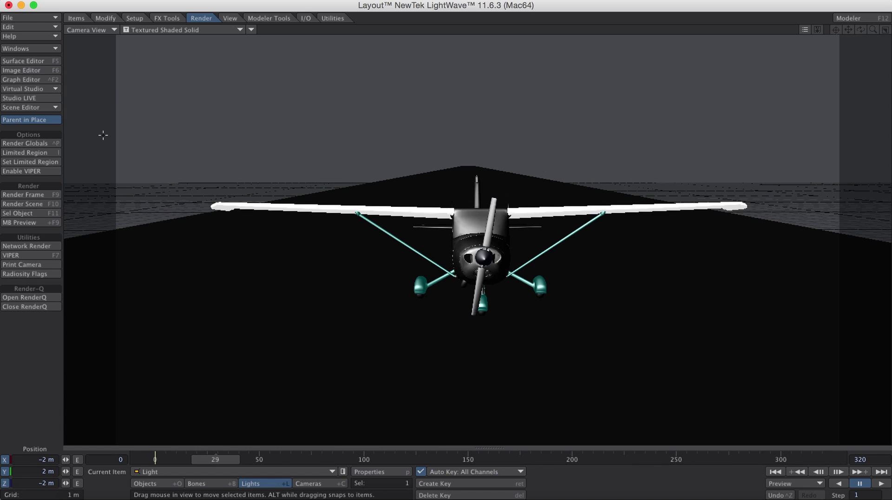
Set the camera's motion blur to Photoreal with 125% blur length and 5 passes
{"action": "key", "text": "shift+c"}
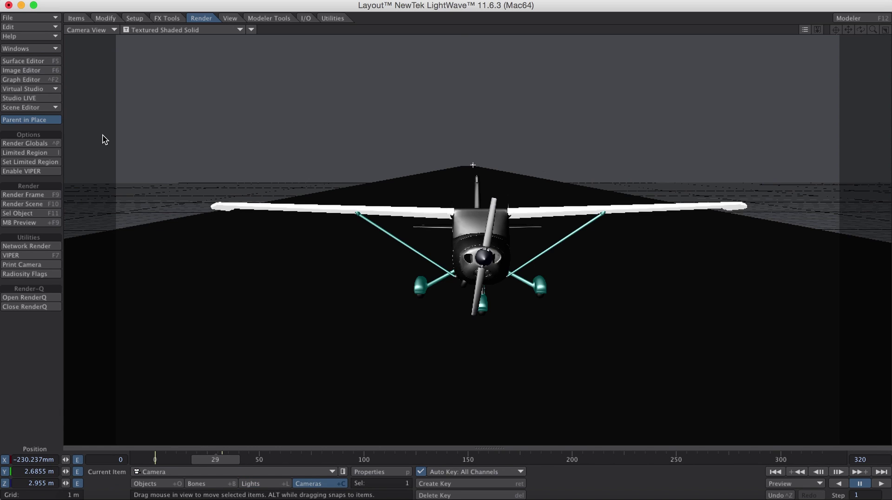
{"action": "key", "text": "ctrl+p"}
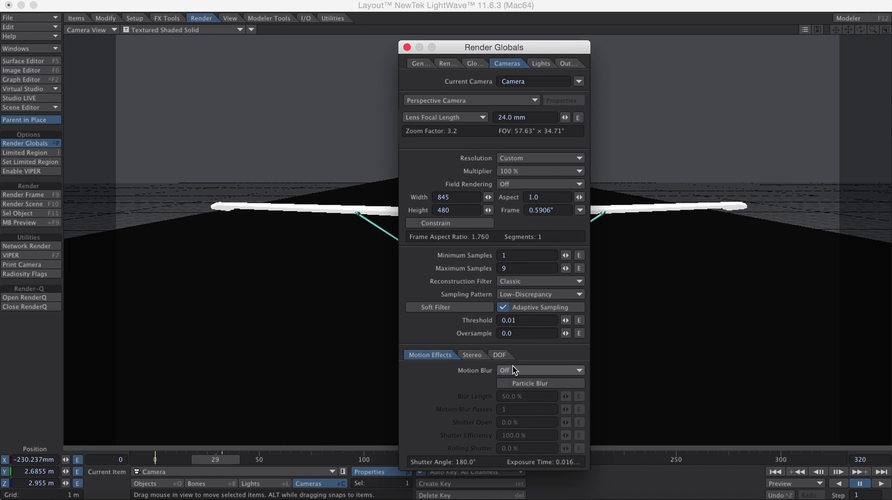
{"action": "left_click", "coordinate": [542, 375]}
{"action": "left_click", "coordinate": [542, 401]}
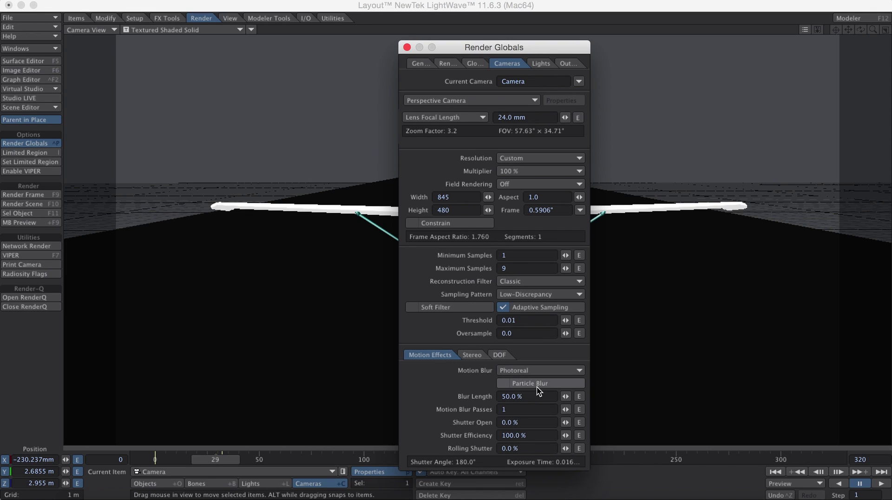
{"action": "left_click", "coordinate": [538, 396]}
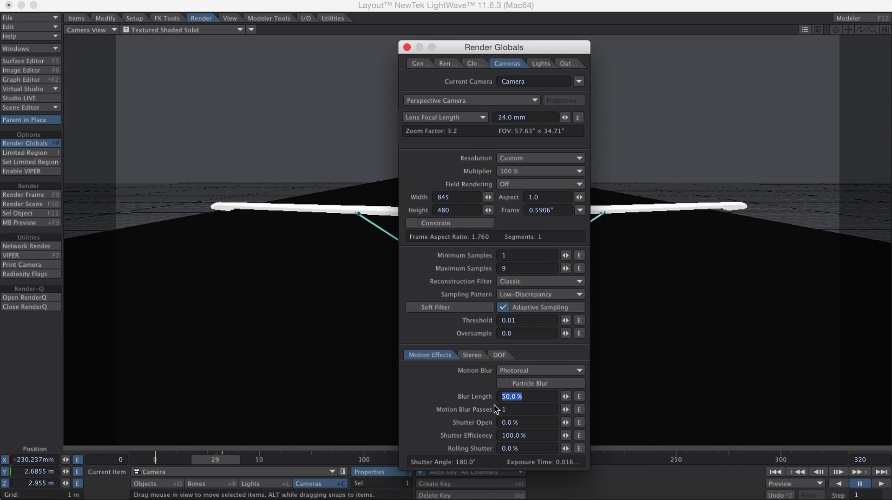
{"action": "type", "text": "125"}
{"action": "key", "text": "Tab"}
{"action": "type", "text": "55"}
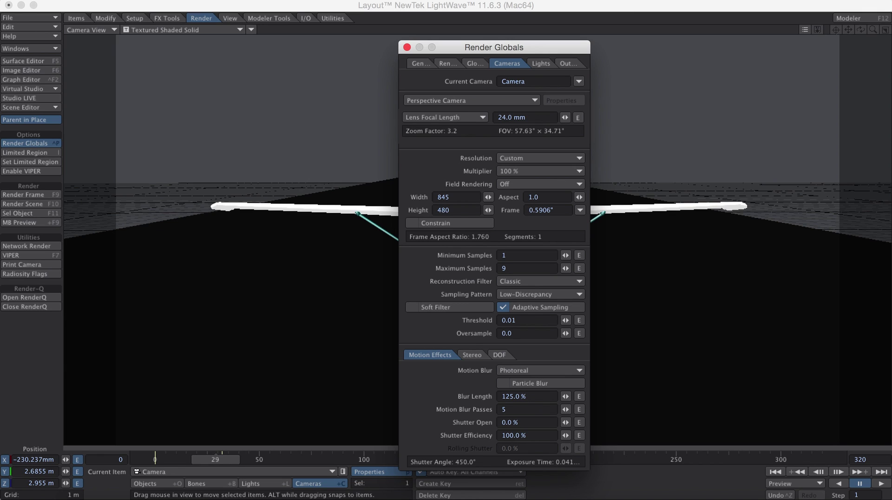
{"action": "left_click", "coordinate": [407, 47]}
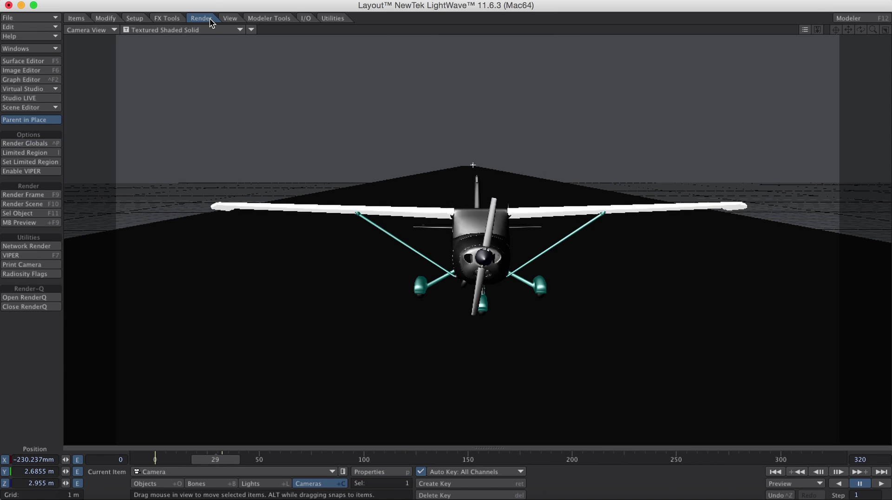
Render the motion-blurred frame, close the image viewer, and scrub to frame 32
{"action": "left_click", "coordinate": [45, 195]}
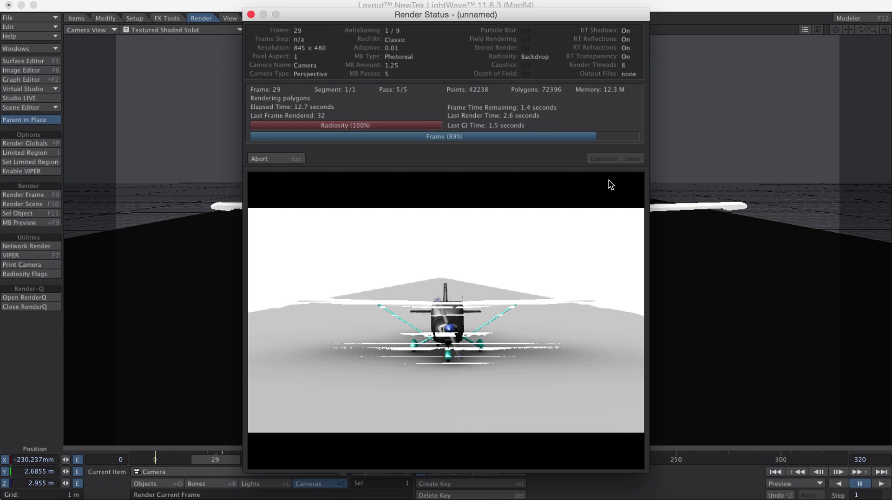
{"action": "left_click", "coordinate": [618, 158]}
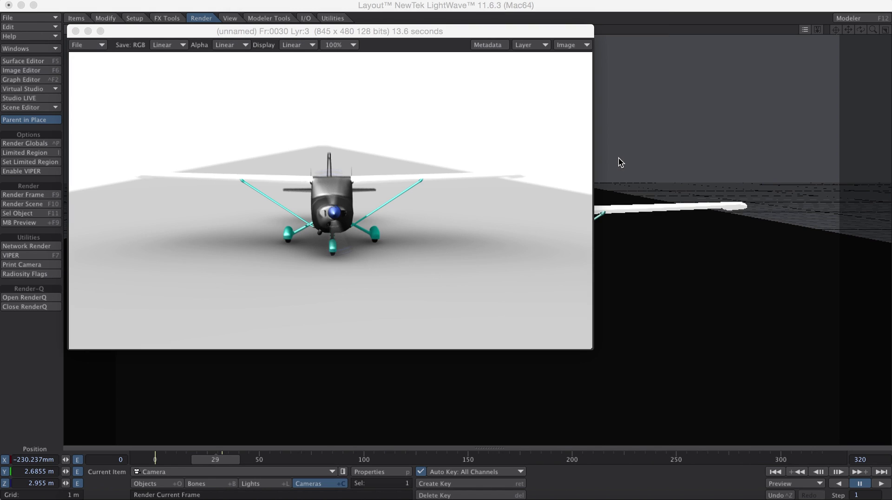
{"action": "left_click", "coordinate": [75, 32]}
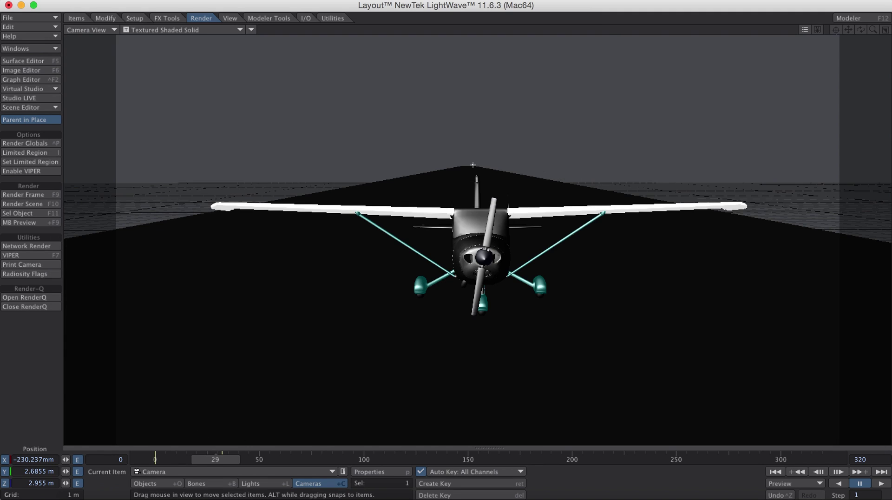
{"action": "mouse_move", "coordinate": [216, 459]}
{"action": "left_mouse_down"}
{"action": "mouse_move", "coordinate": [156, 458]}
{"action": "mouse_move", "coordinate": [221, 459]}
{"action": "left_mouse_up"}
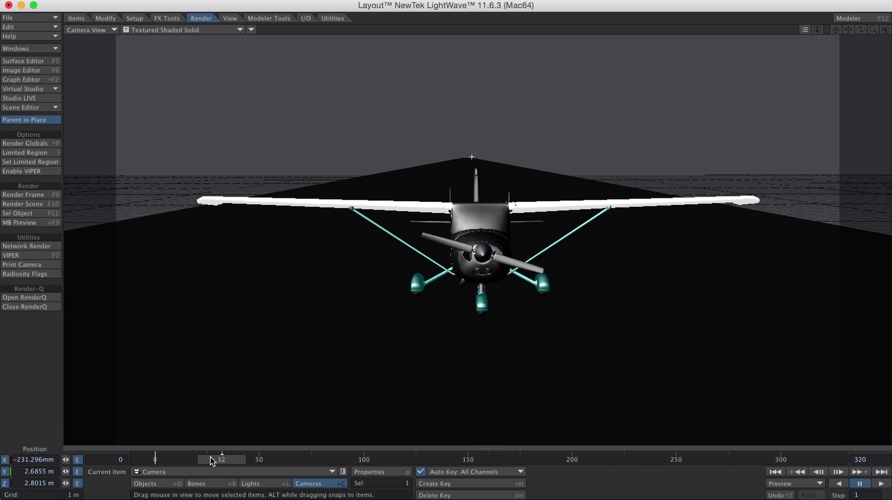